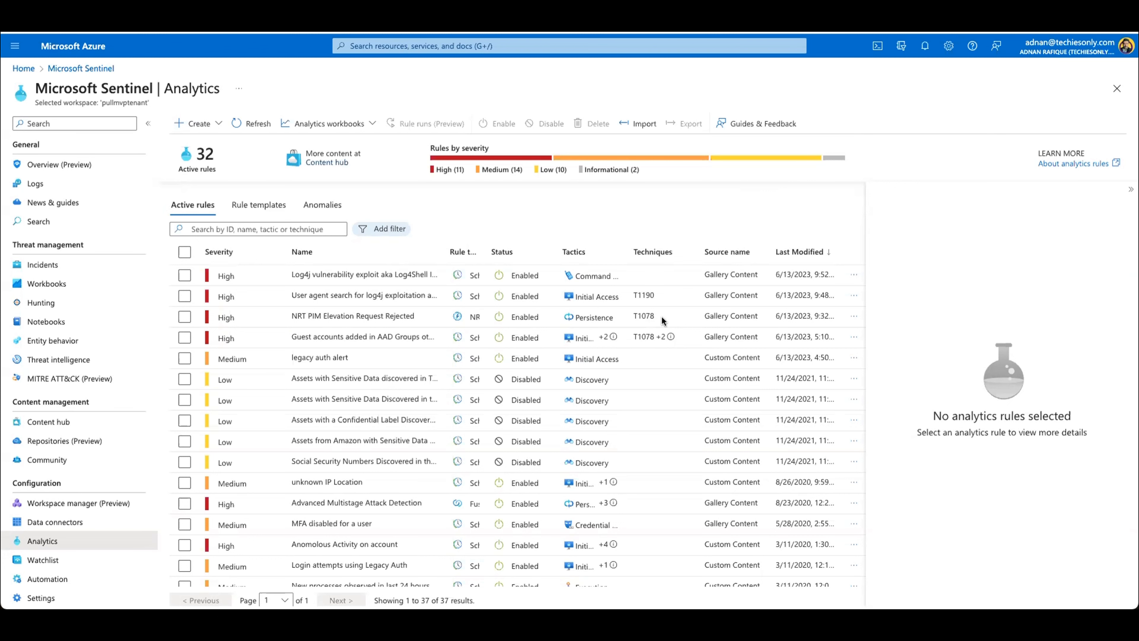
Step: Review the active analytics rules, examining their severity, names, rule types, status and tactics
scroll(661, 316, down, 2)
scroll(661, 316, up, 2)
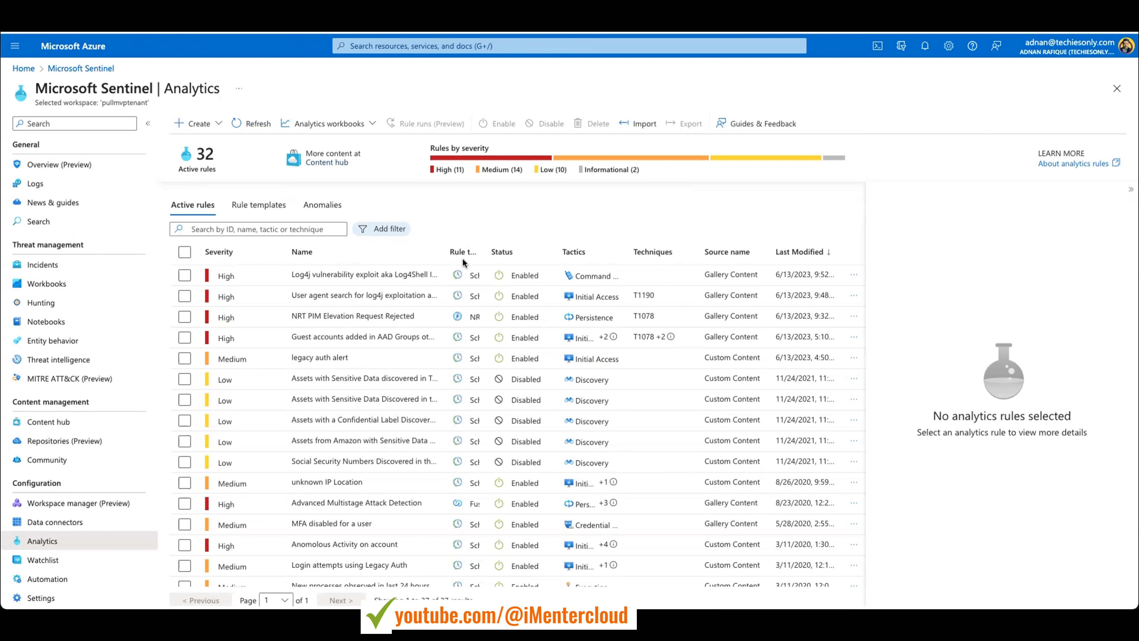
scroll(458, 299, down, 1)
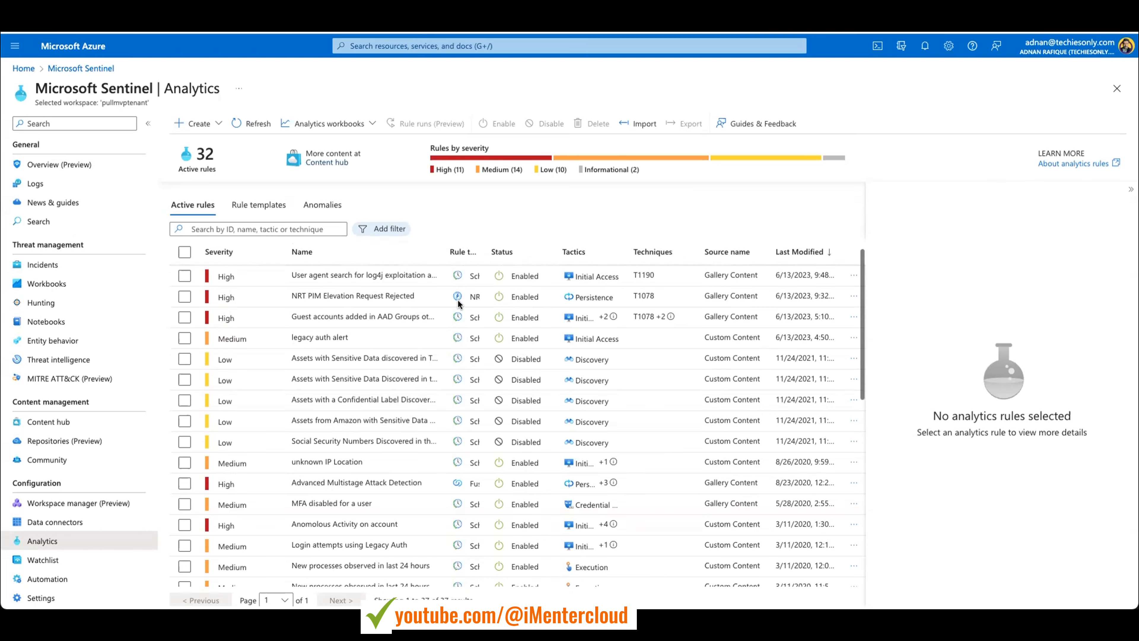
scroll(458, 299, up, 1)
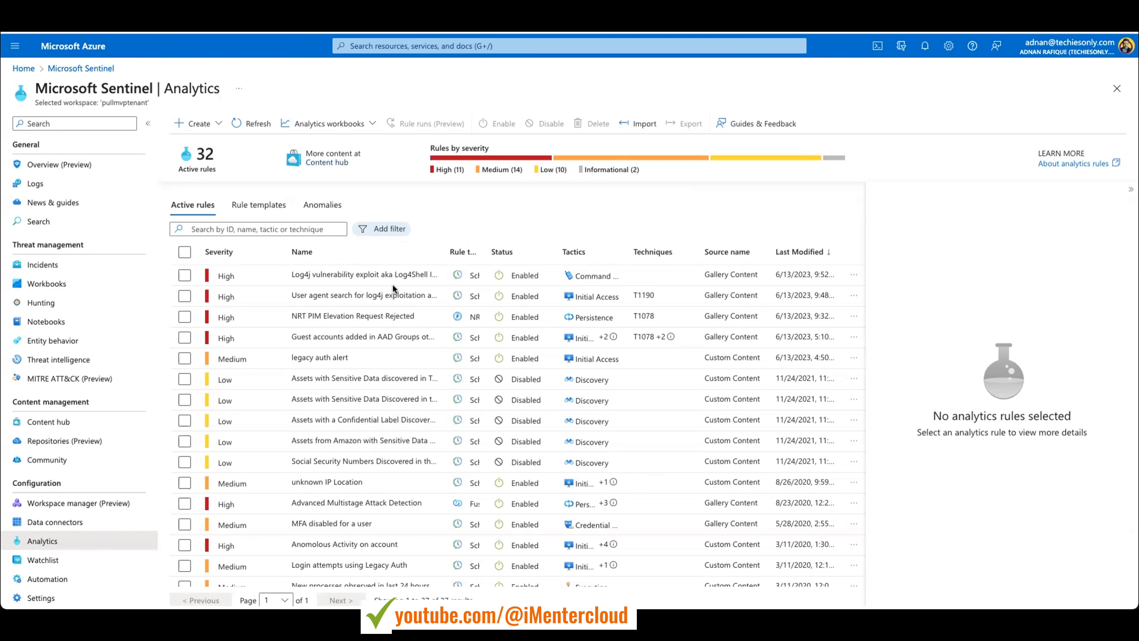
scroll(398, 385, down, 7)
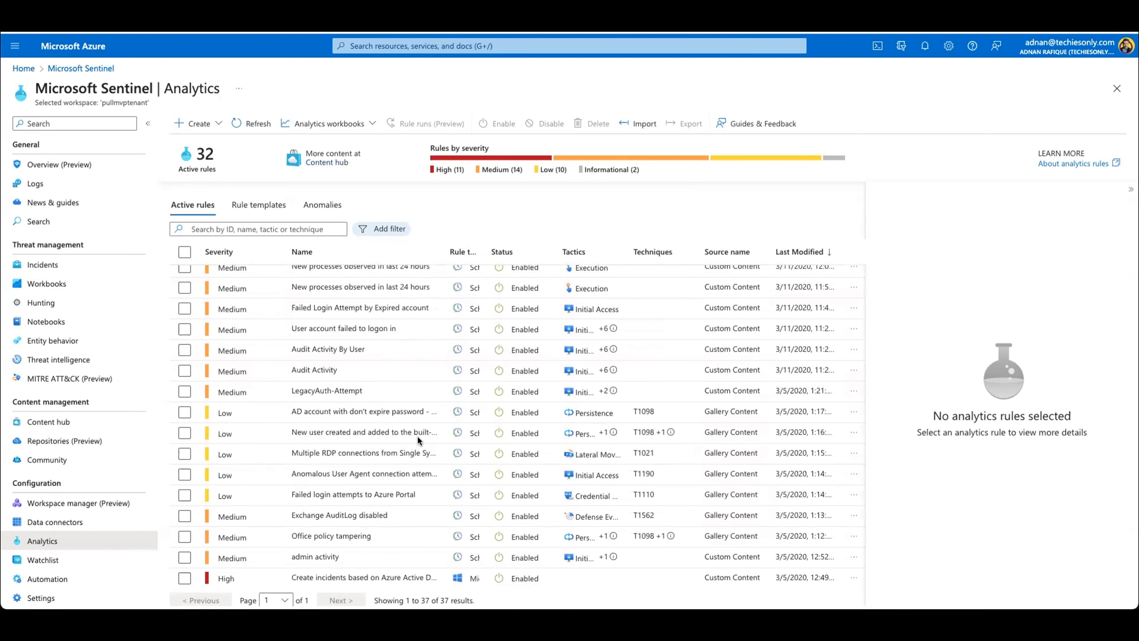
scroll(417, 435, up, 7)
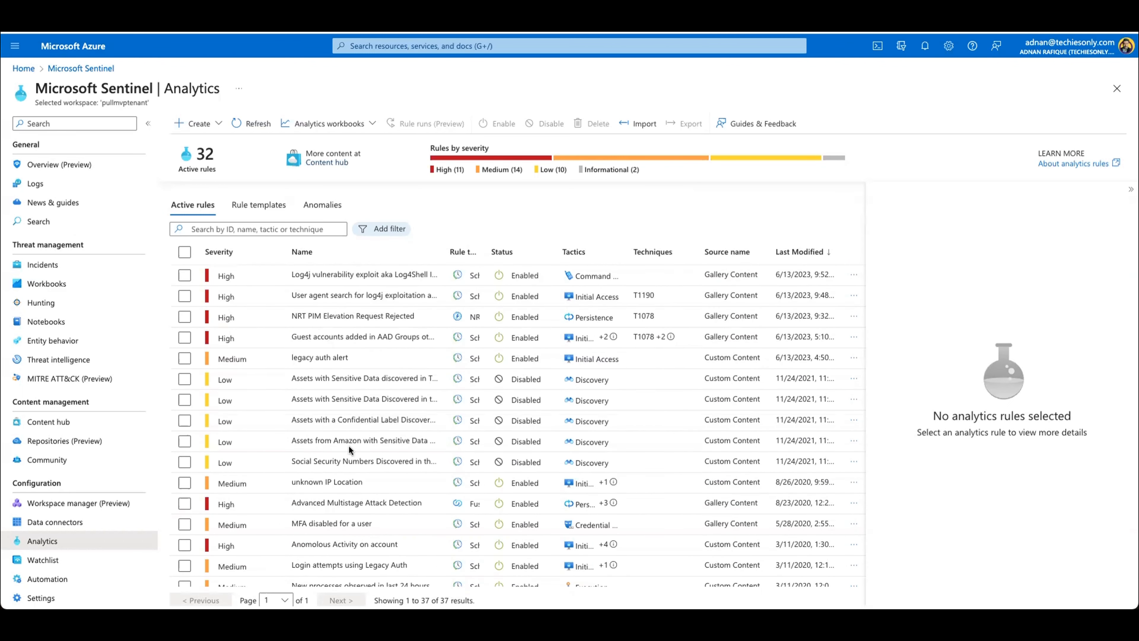
scroll(347, 447, down, 6)
scroll(346, 450, down, 4)
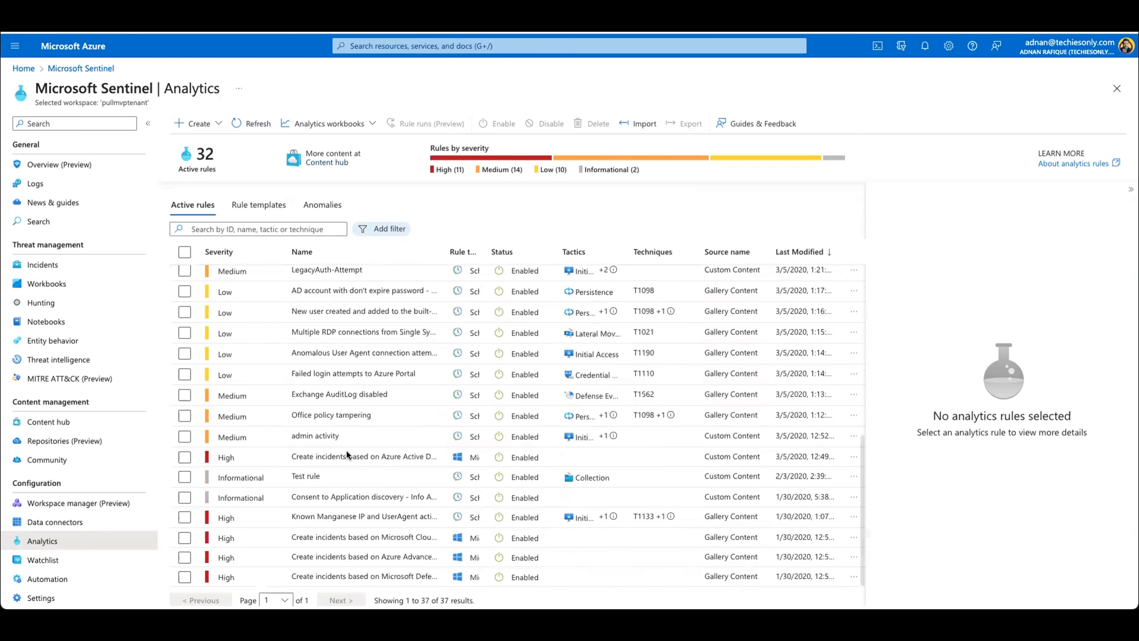
scroll(346, 449, up, 10)
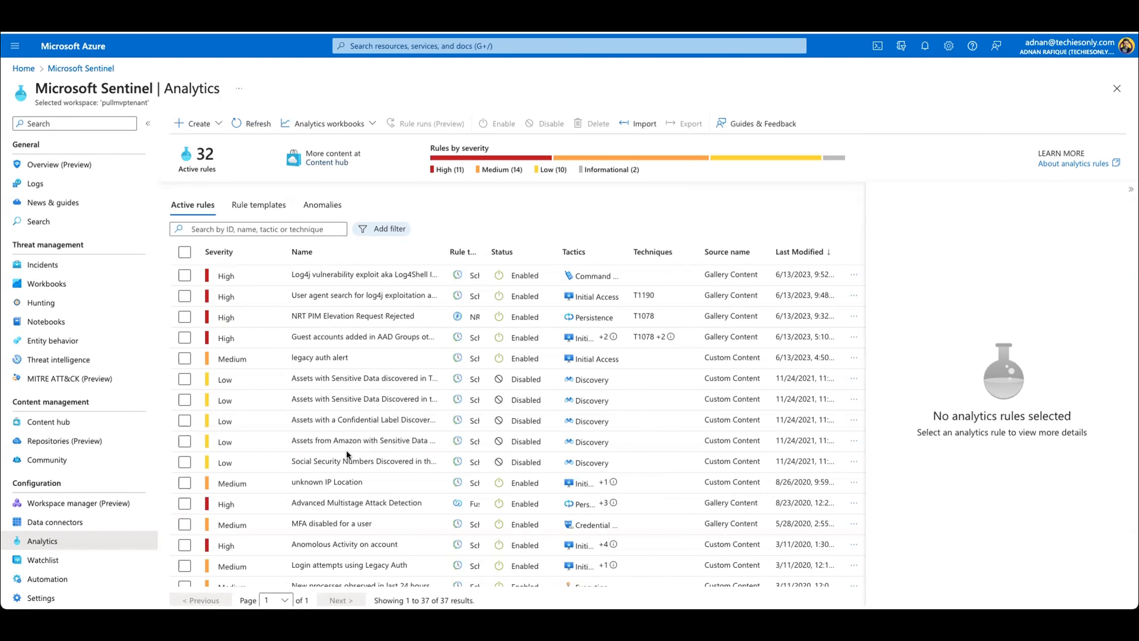
scroll(405, 390, down, 5)
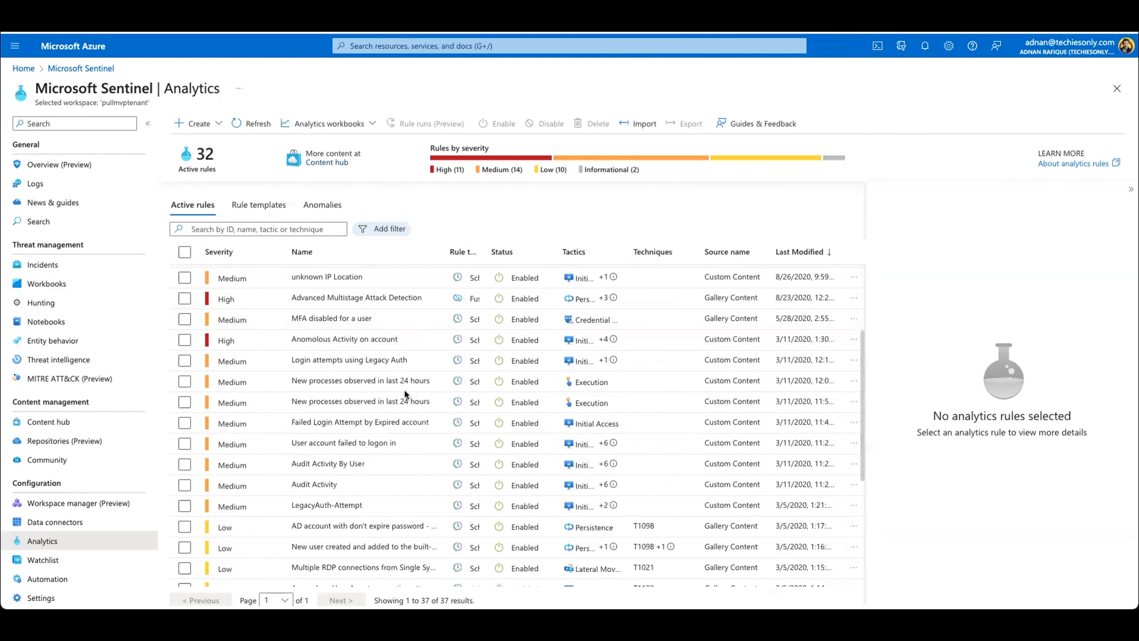
scroll(404, 389, up, 5)
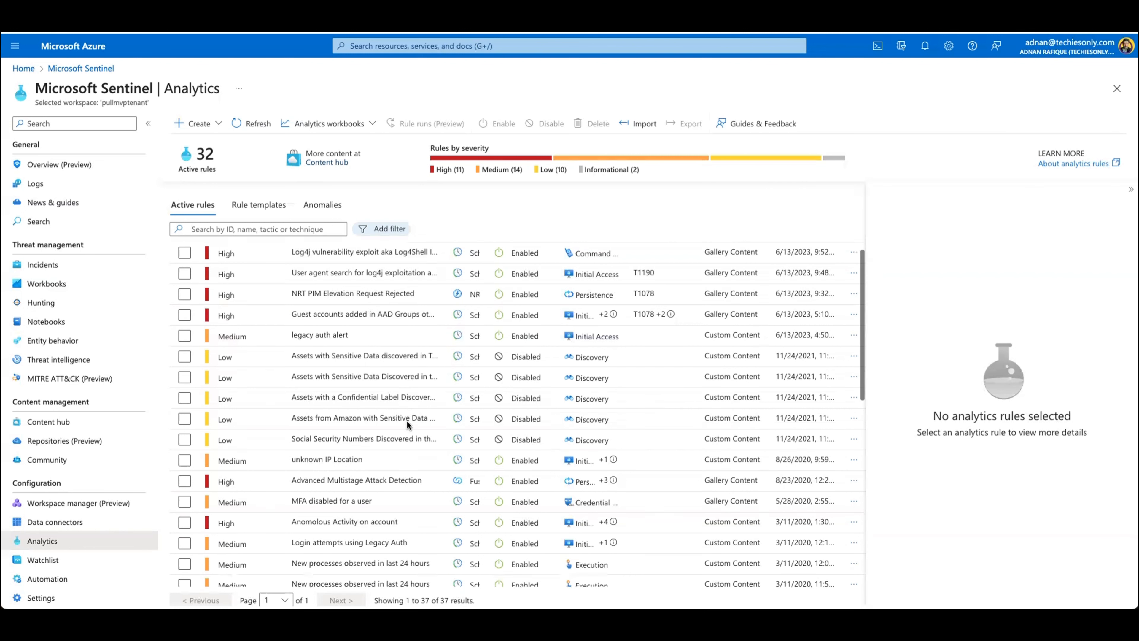
scroll(406, 420, down, 5)
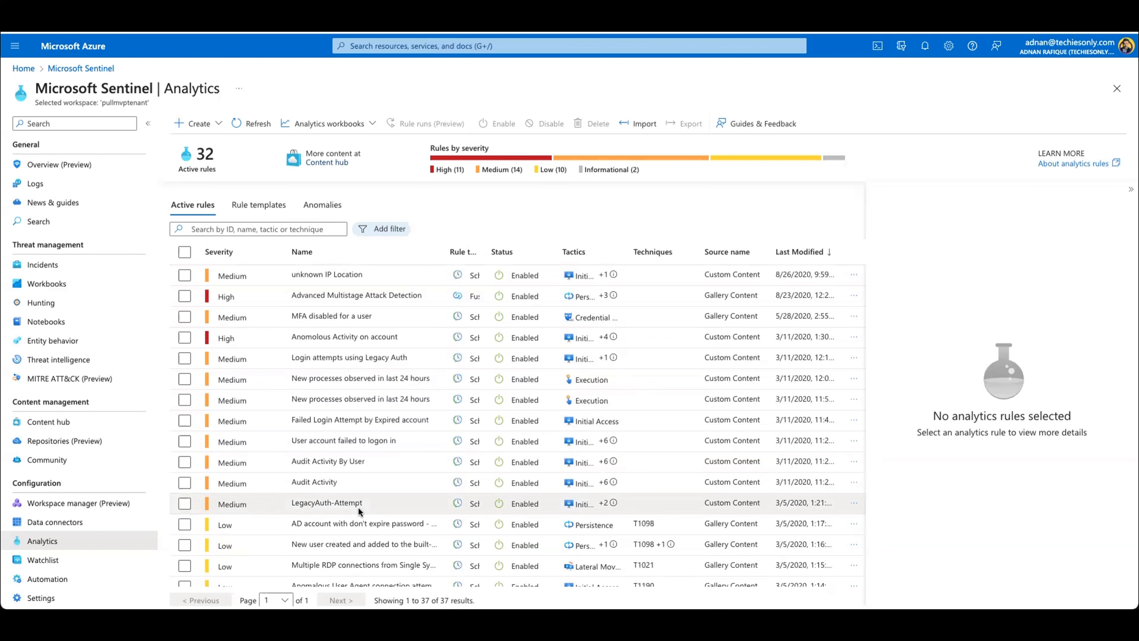
scroll(358, 506, up, 5)
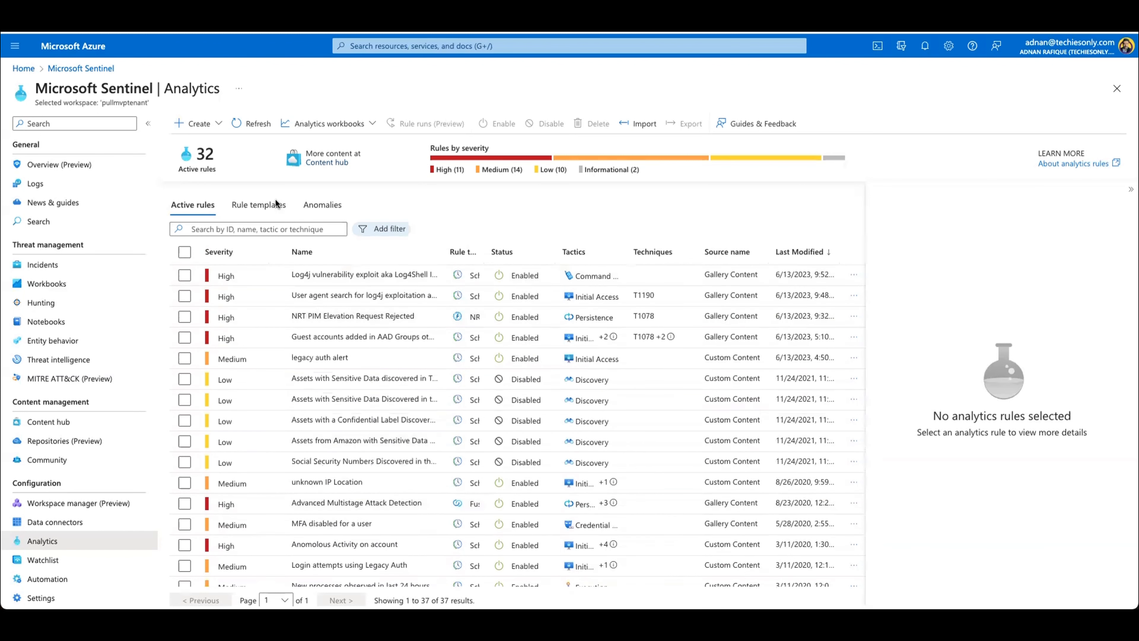
Step: Look over the rule templates and the anomaly rules, and return to the active rules
click(276, 204)
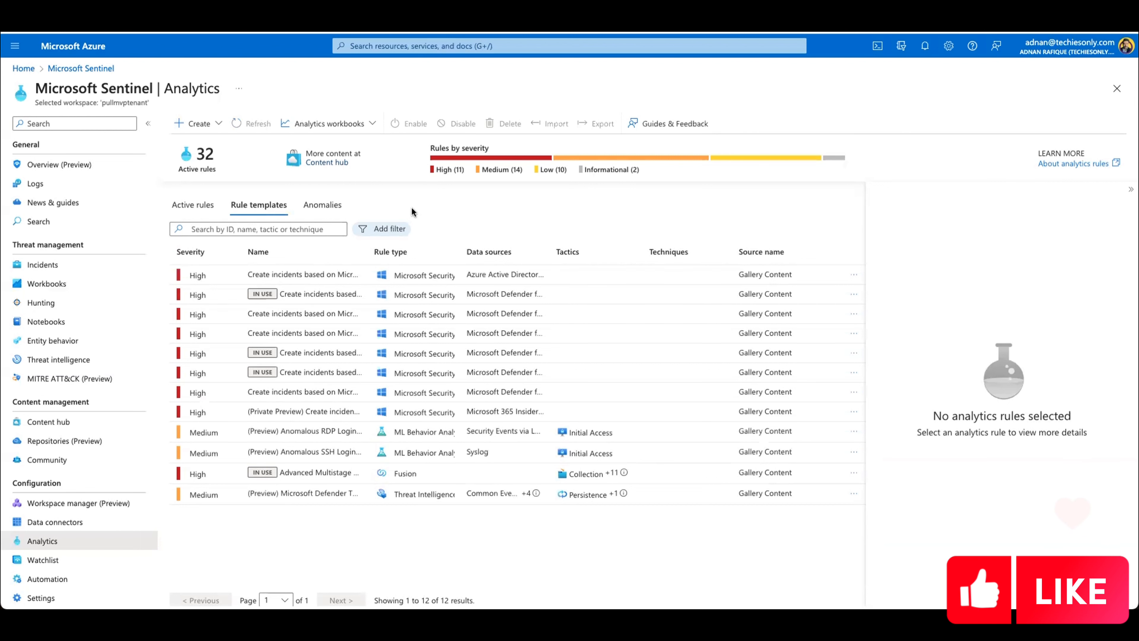
click(328, 212)
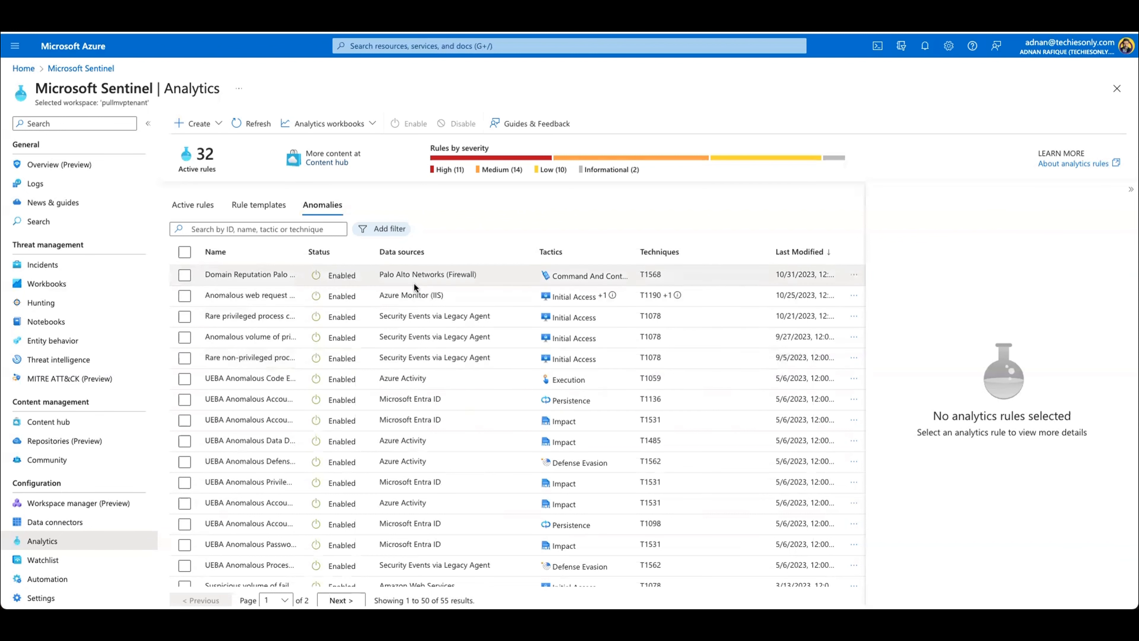
click(215, 203)
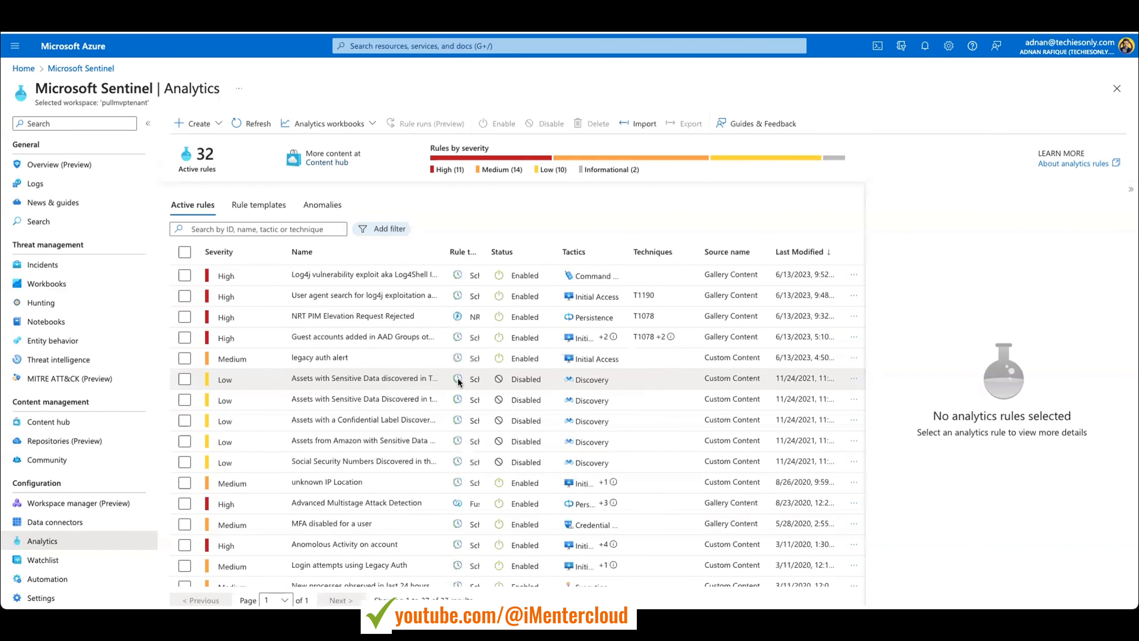
Step: Select the "MFA disabled for a user" rule among the active rules to show its details
scroll(426, 504, down, 2)
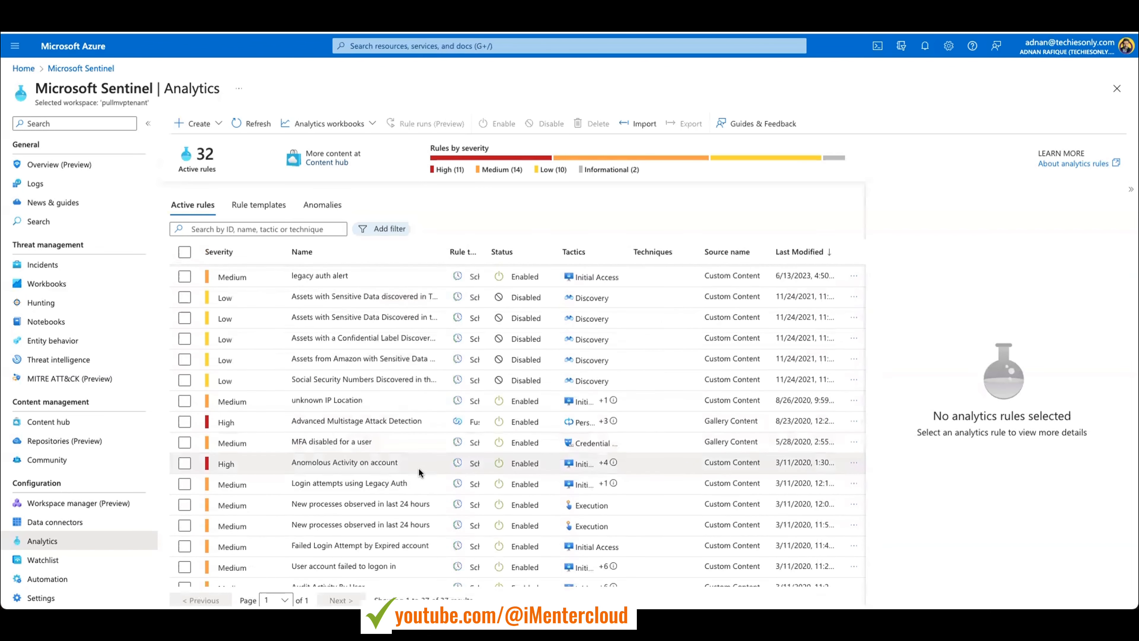
scroll(418, 467, down, 1)
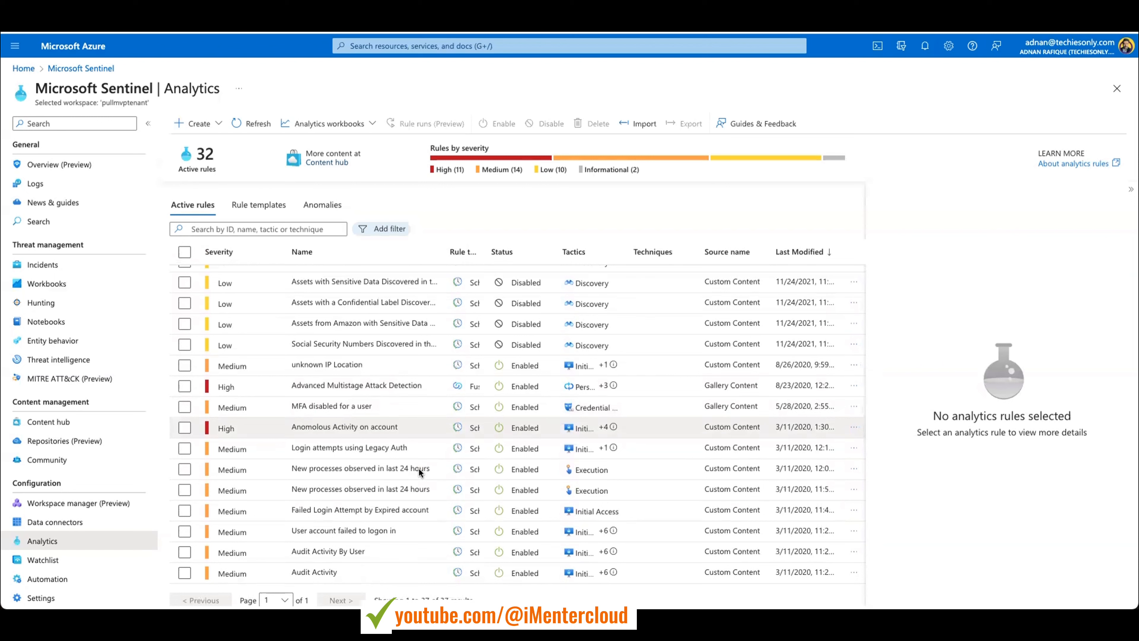
click(185, 406)
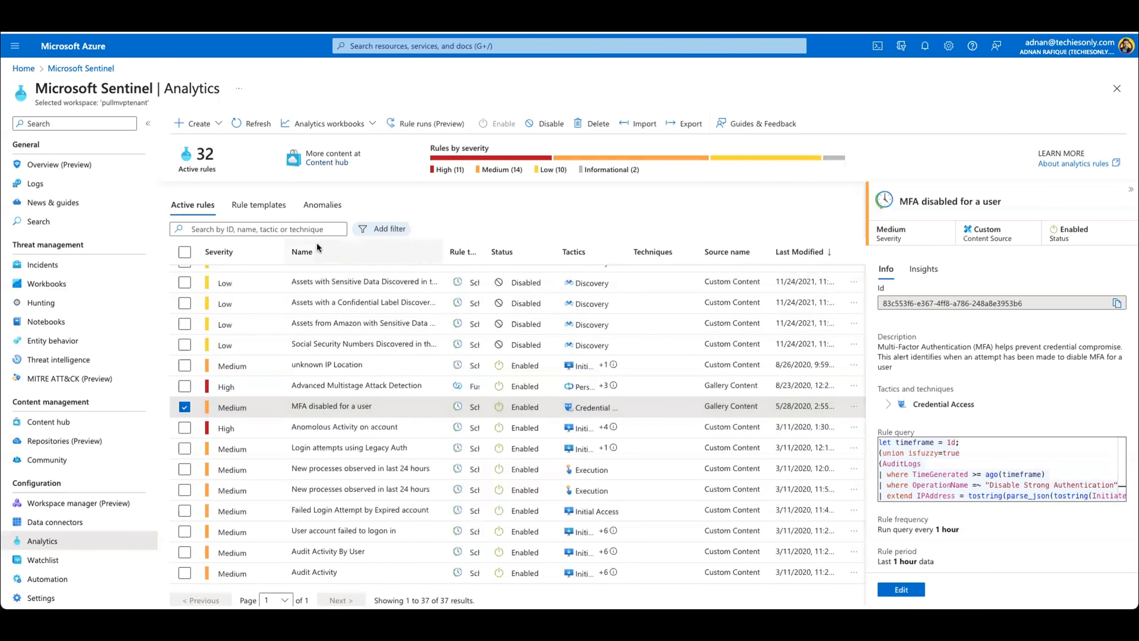
Step: Examine the selected rule's details, including its description, query, frequency, period, threshold and event grouping
scroll(354, 413, down, 1)
scroll(353, 411, down, 1)
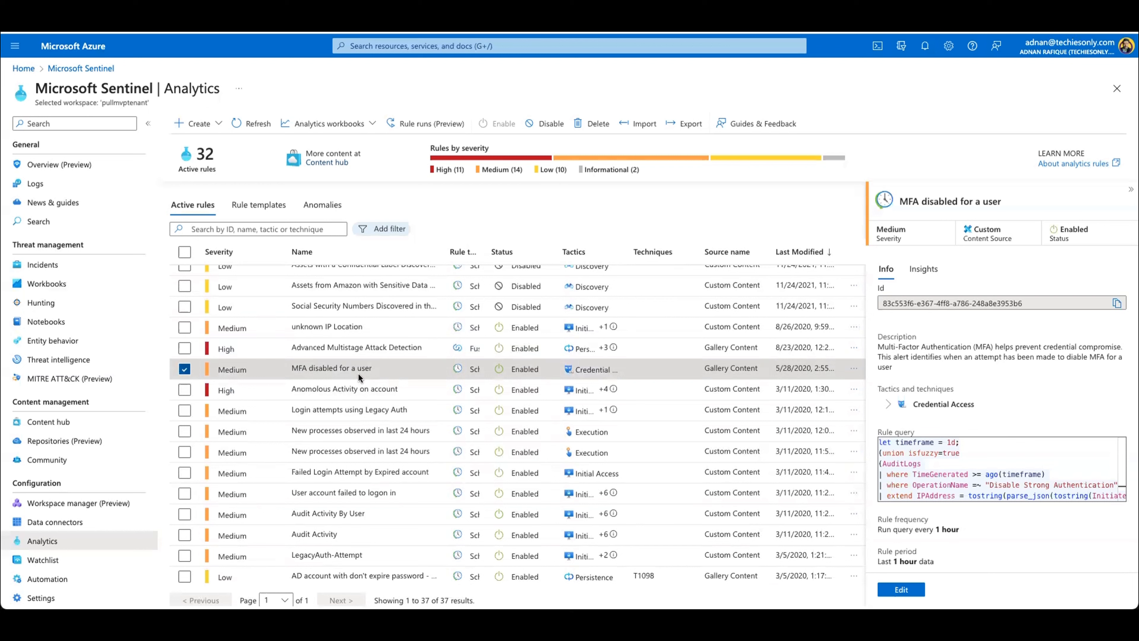
scroll(359, 370, down, 1)
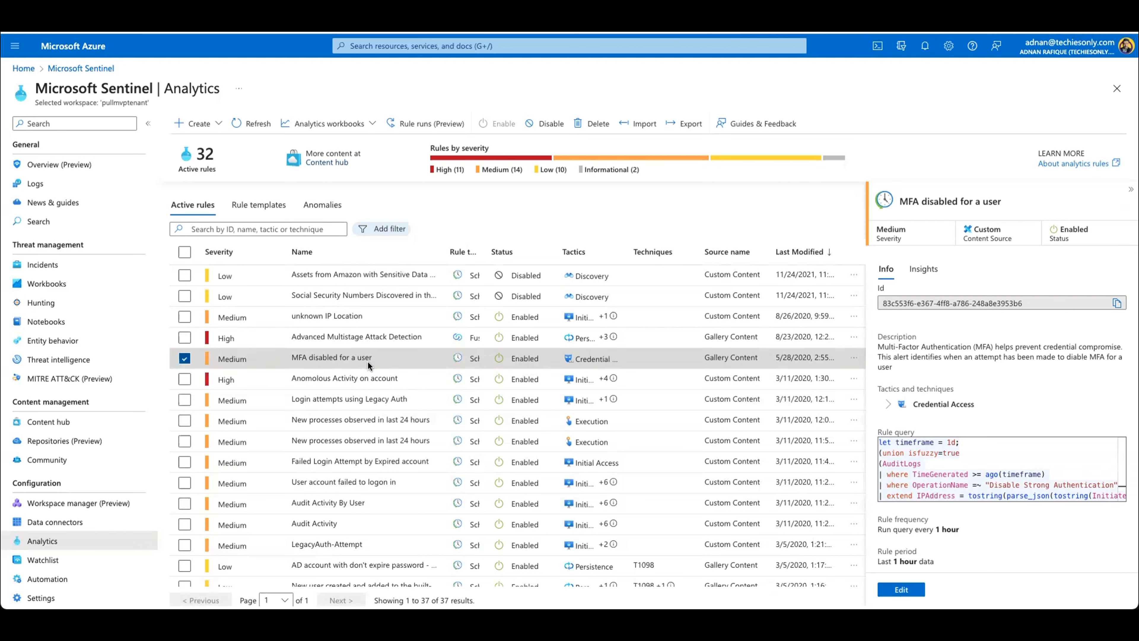
scroll(368, 360, down, 1)
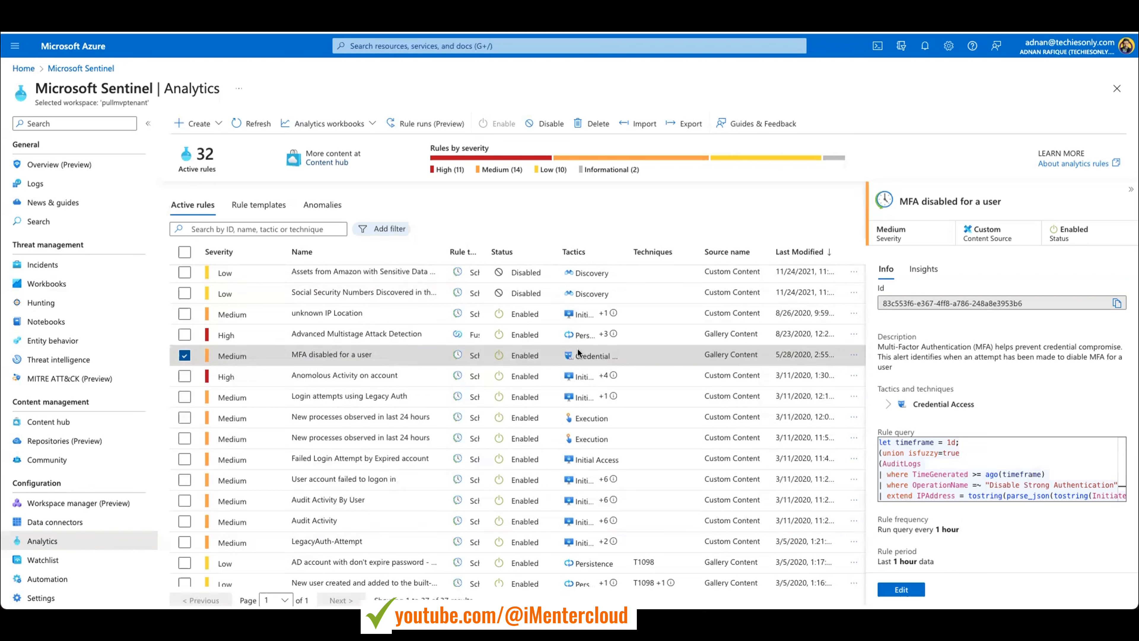
scroll(939, 426, down, 1)
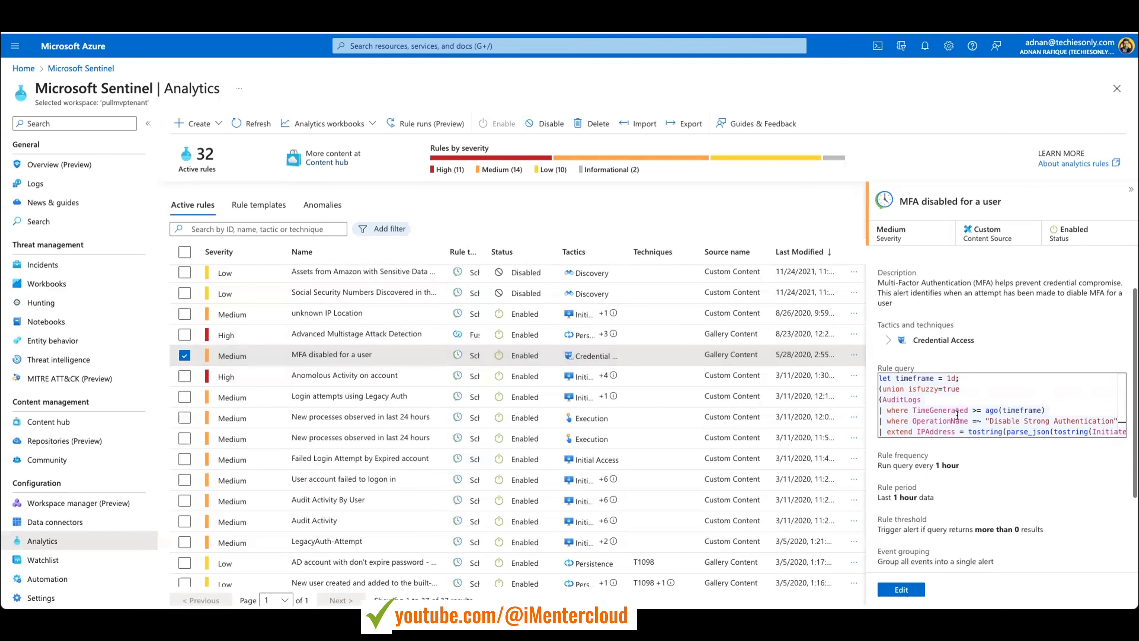
scroll(1006, 410, down, 10)
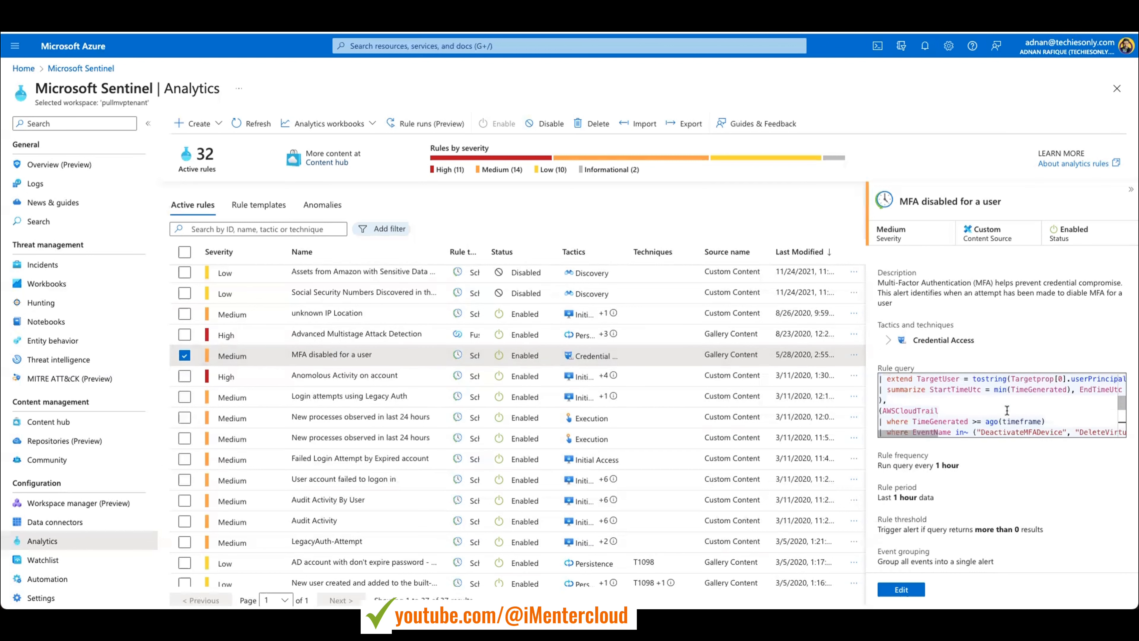
scroll(1006, 411, up, 10)
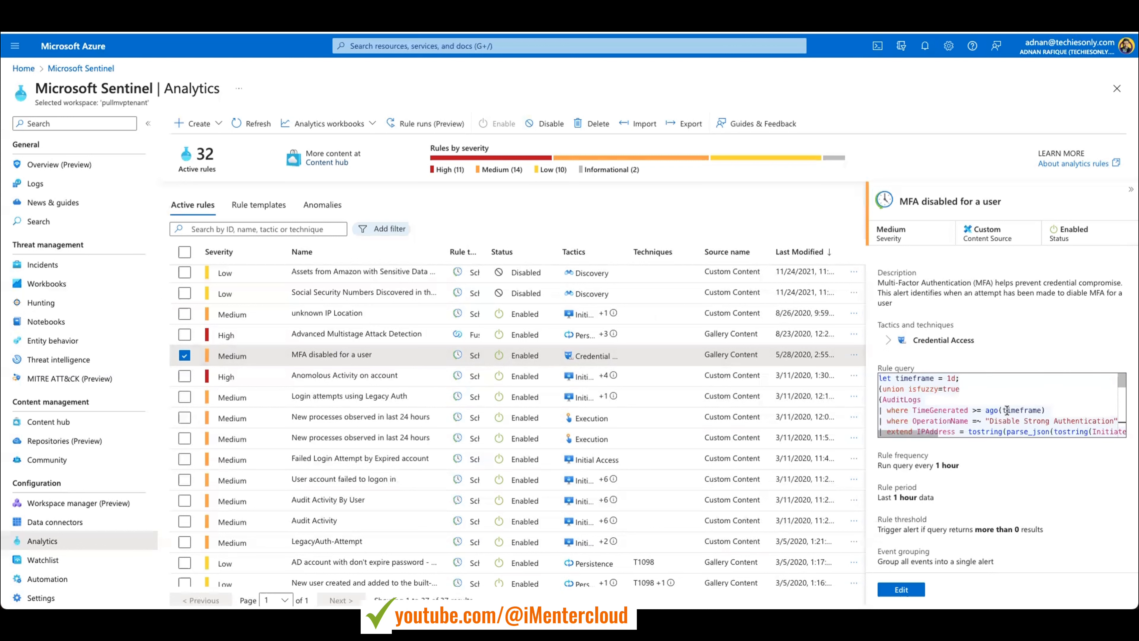
scroll(948, 429, down, 2)
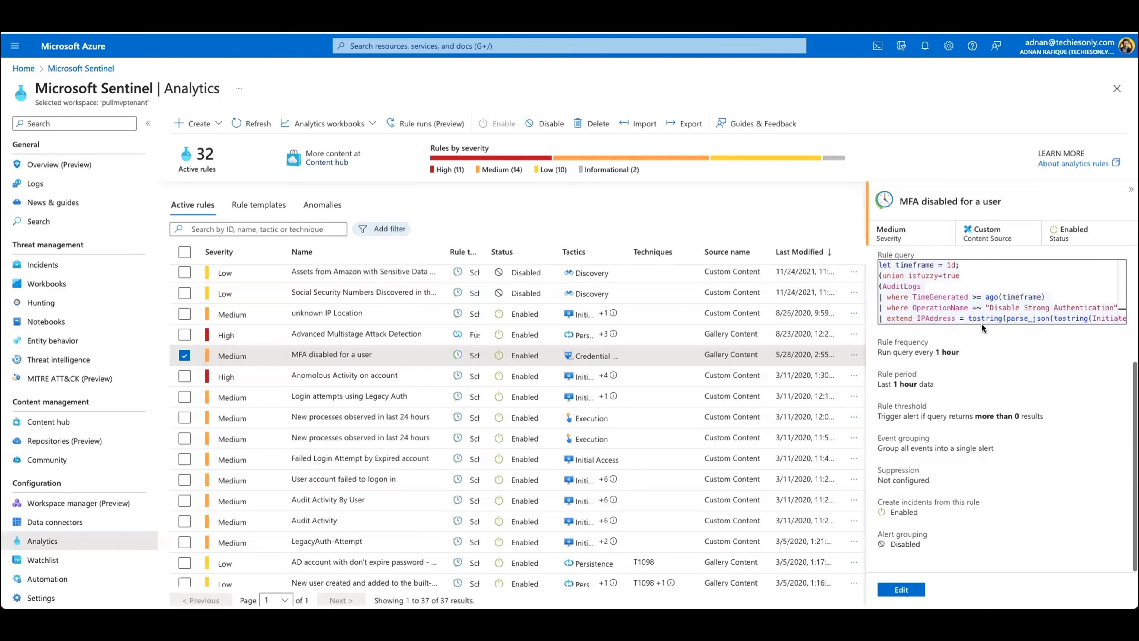
scroll(948, 429, up, 2)
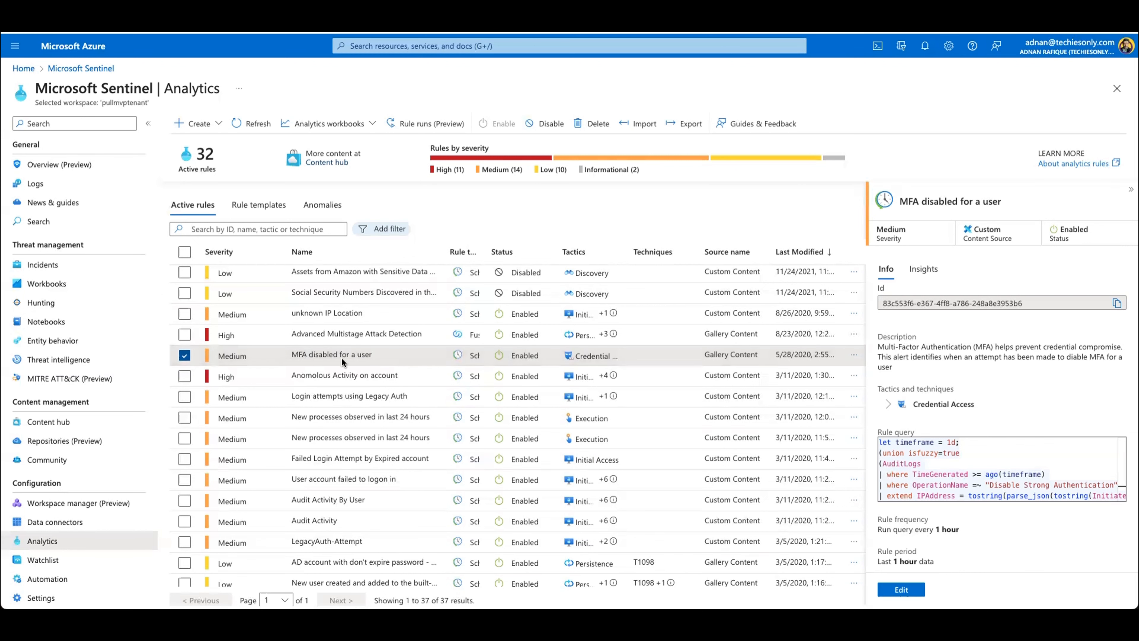
Step: Open the "MFA disabled for a user" rule for editing and go to the query scheduling settings in its rule logic
click(910, 591)
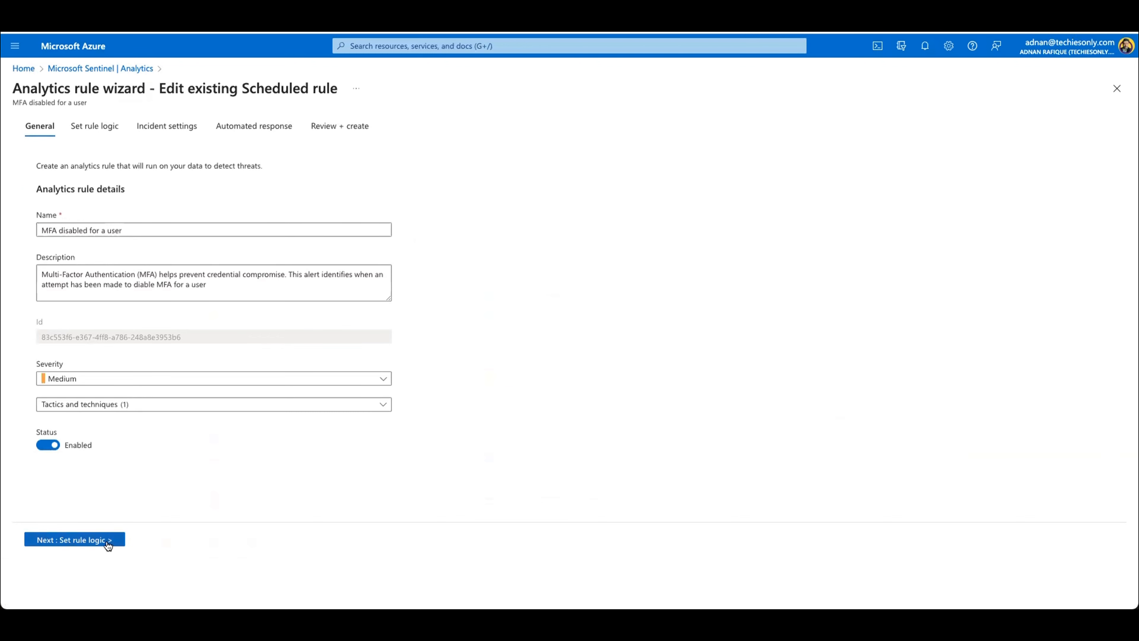
click(112, 139)
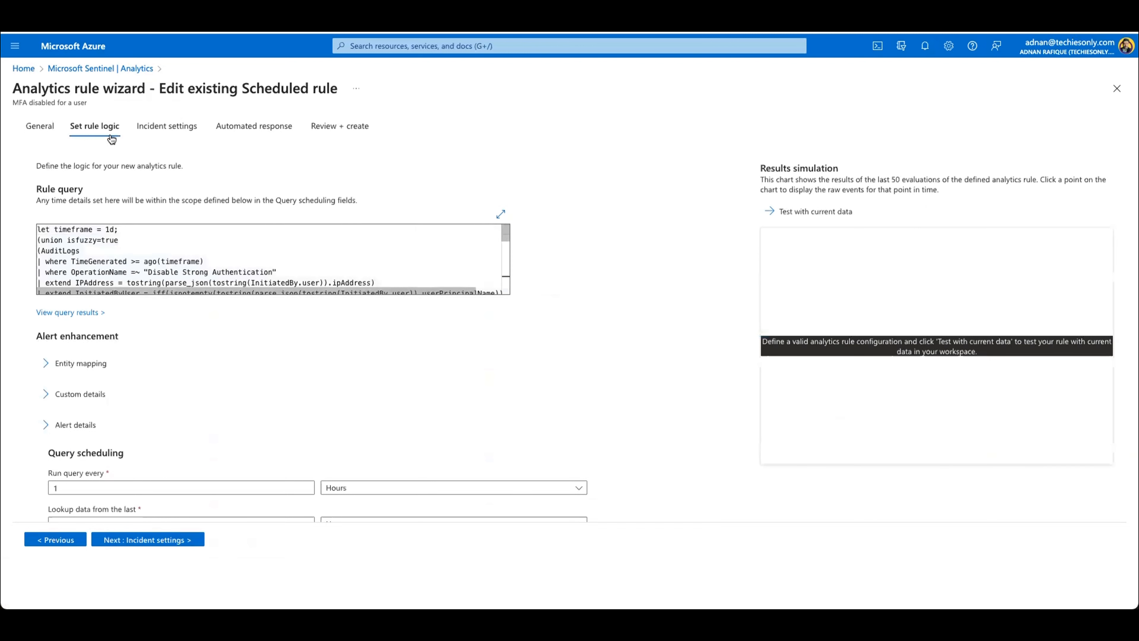
scroll(389, 373, down, 3)
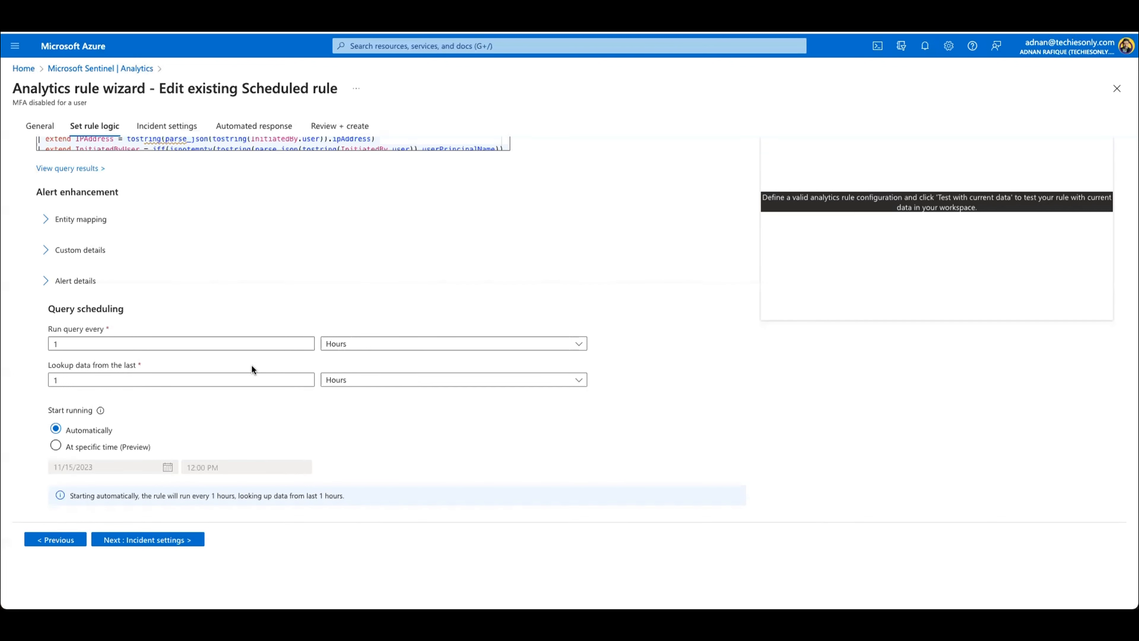
Step: Try starting the rule at a specific time, view the start date calendar, and return to starting automatically
click(356, 381)
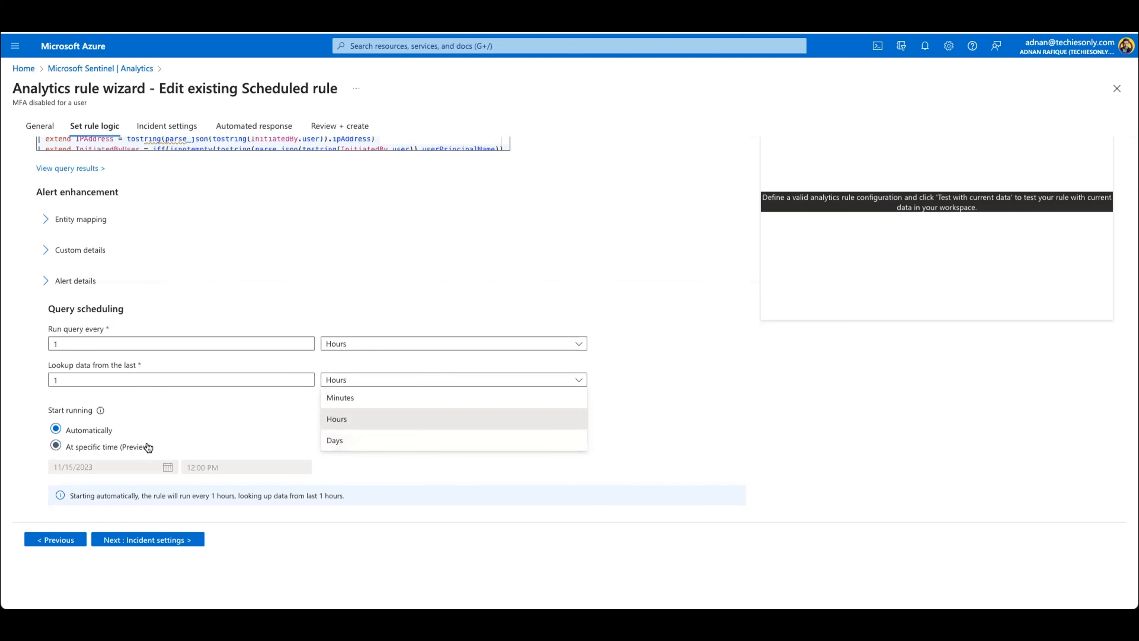
click(122, 448)
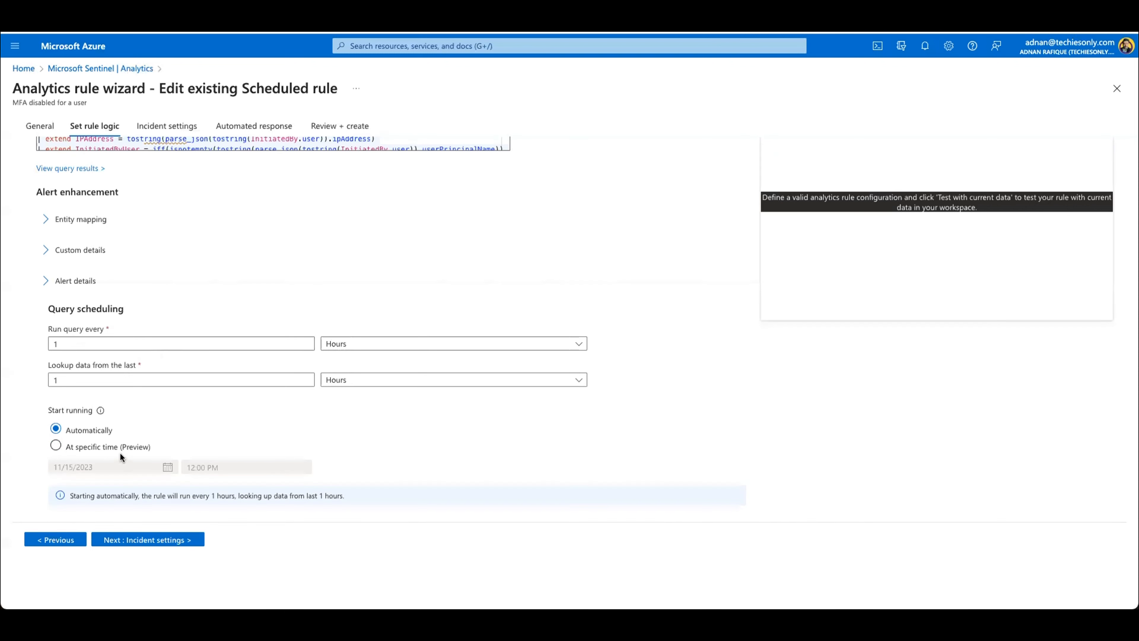
click(122, 449)
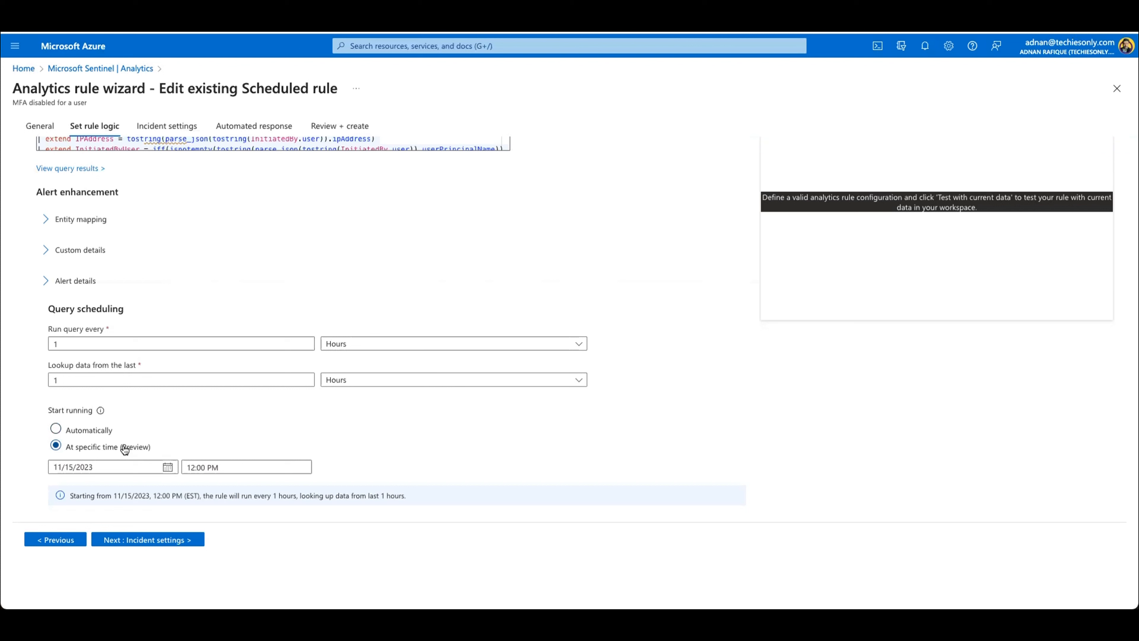
click(168, 468)
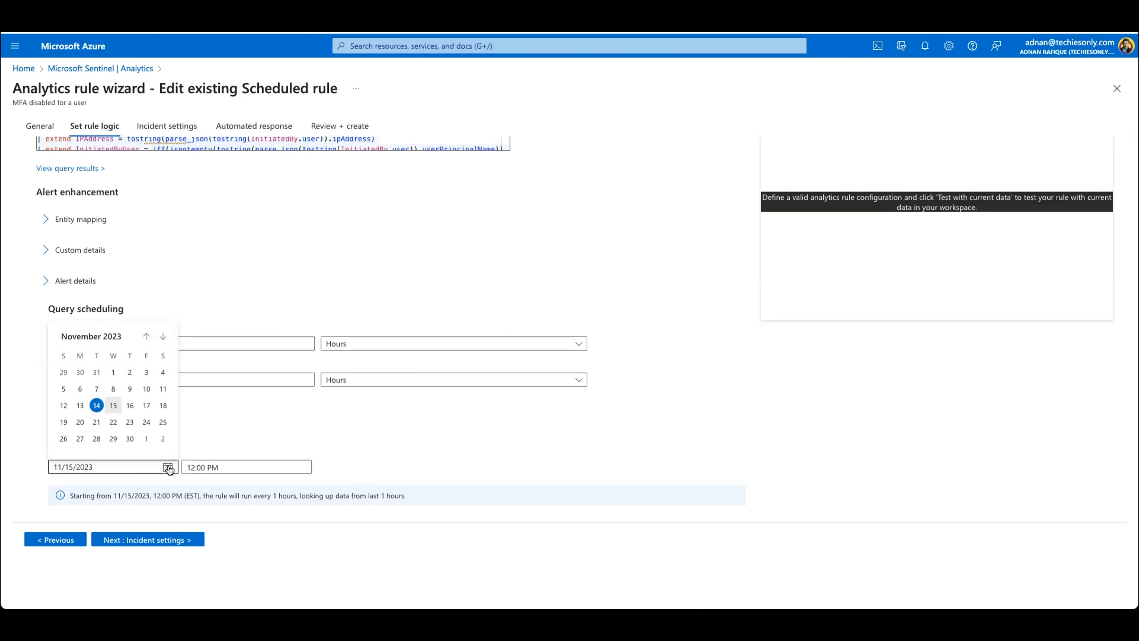
click(219, 435)
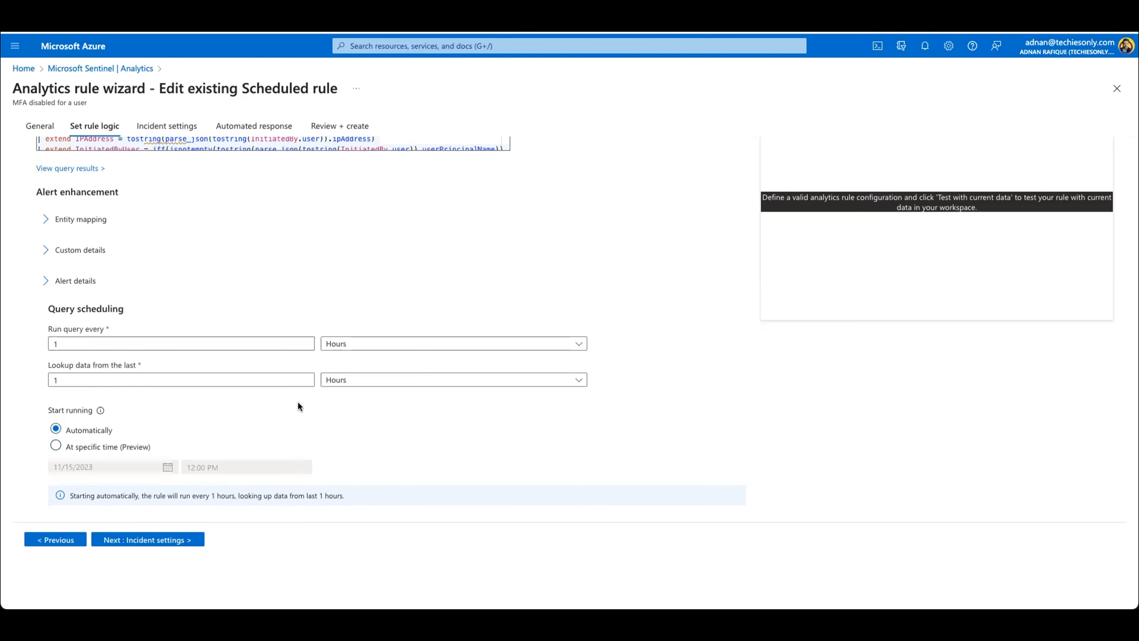
Step: Try running the query every 1 day, and restore the interval unit to Hours
click(346, 344)
click(354, 405)
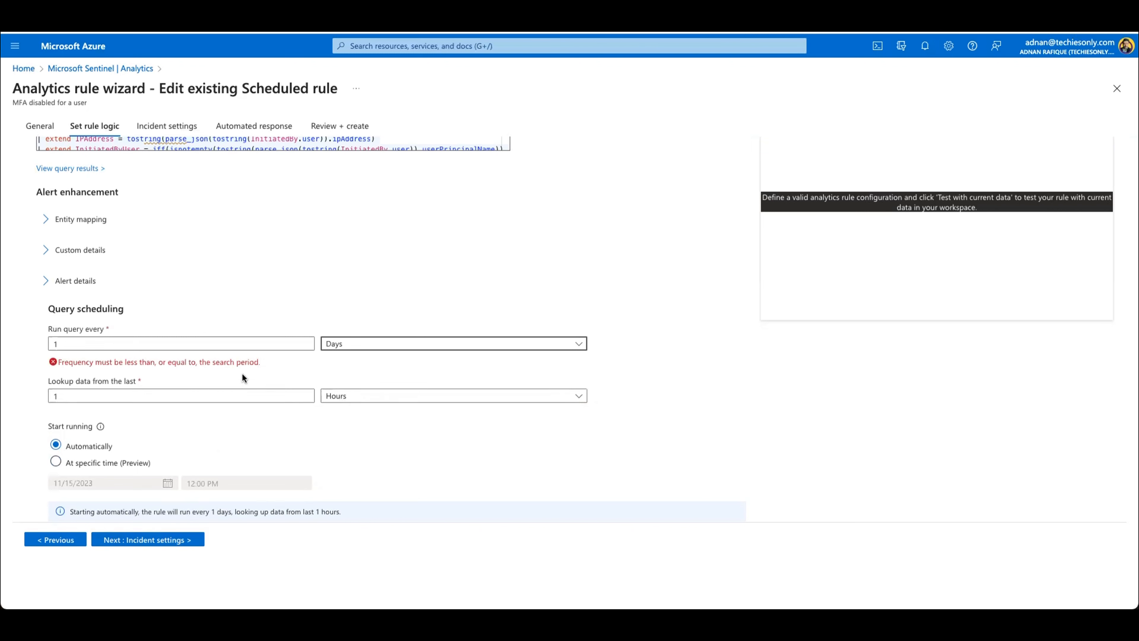
click(338, 343)
click(335, 382)
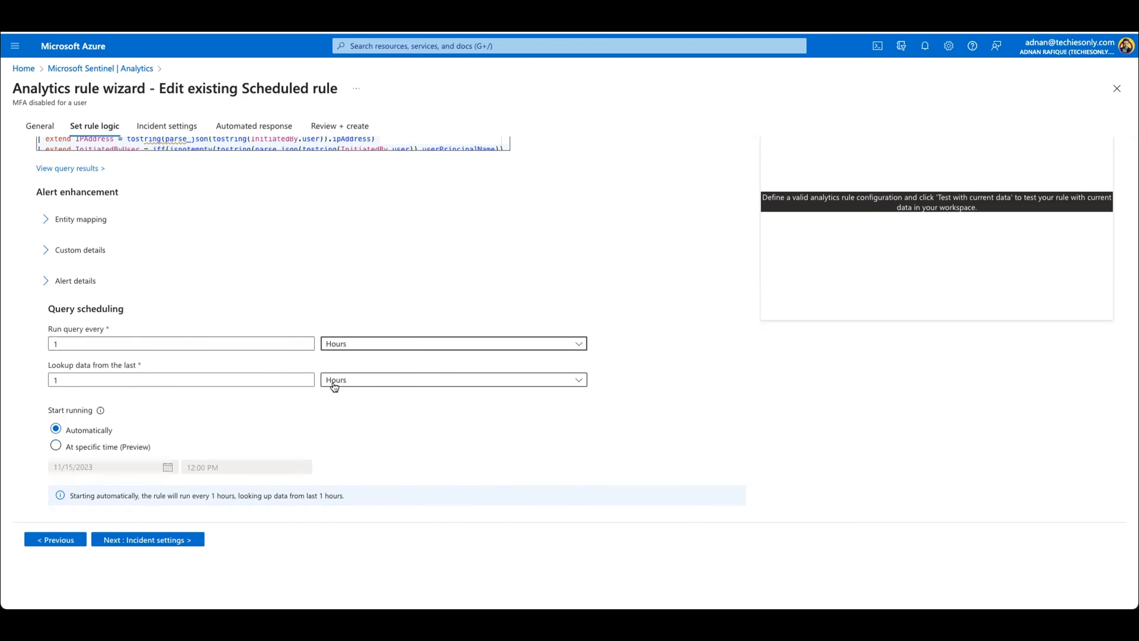
Step: Set the query to look up data from the last 1 day, and continue past the incident settings to the automated response
click(336, 383)
click(333, 442)
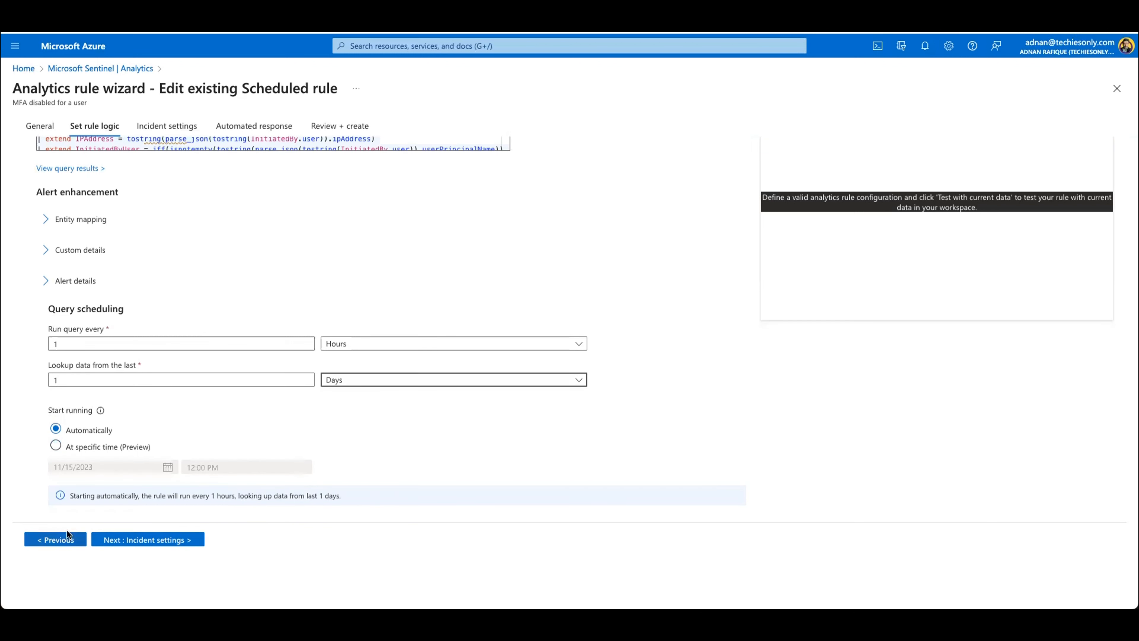
click(151, 540)
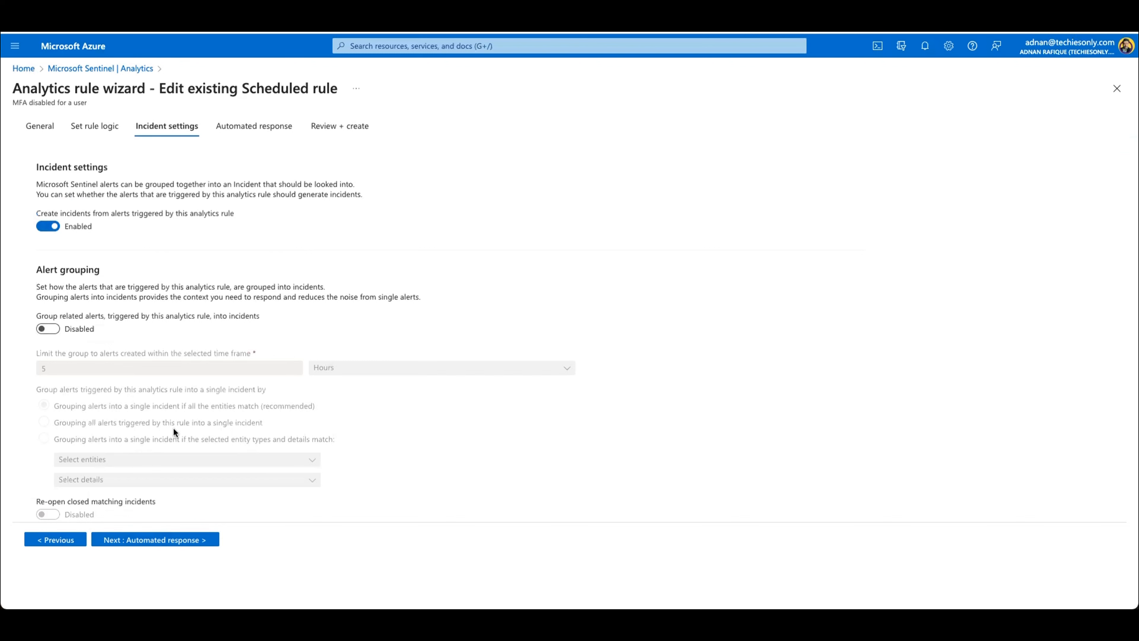
click(177, 540)
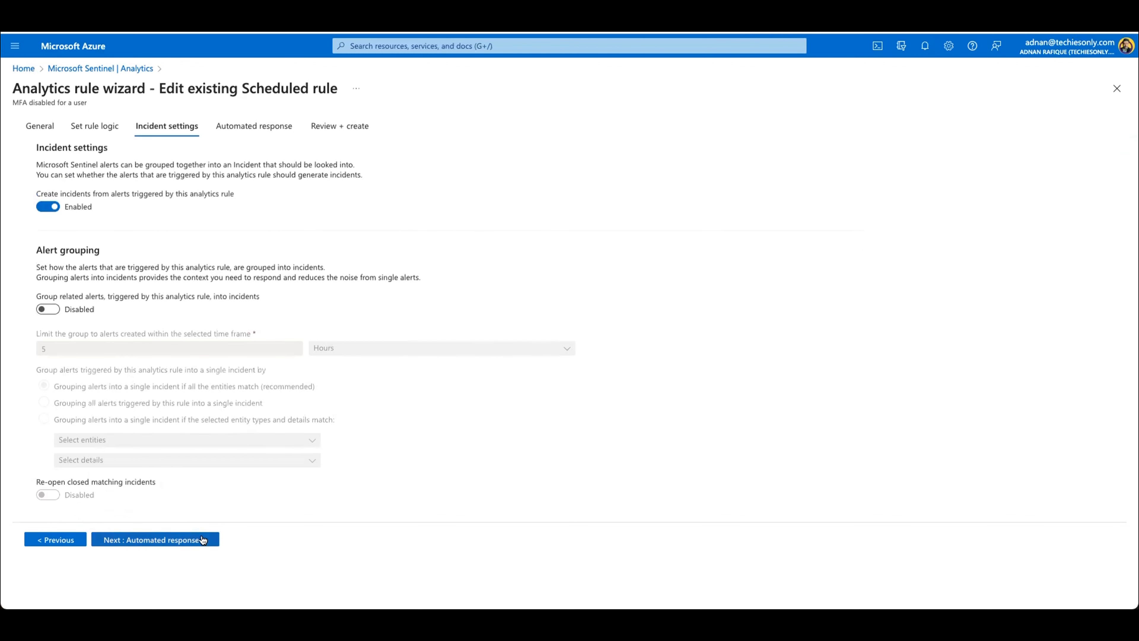
Step: Start a new automation rule for the analytics rule and look over its available actions, triggers and incident provider condition
click(59, 202)
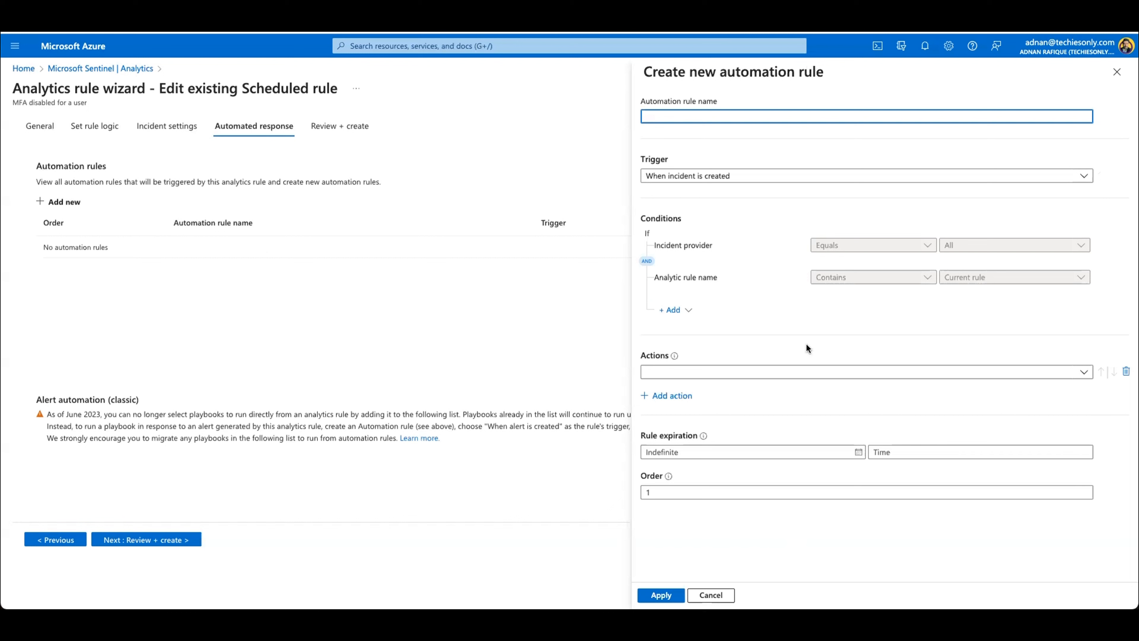
click(1079, 377)
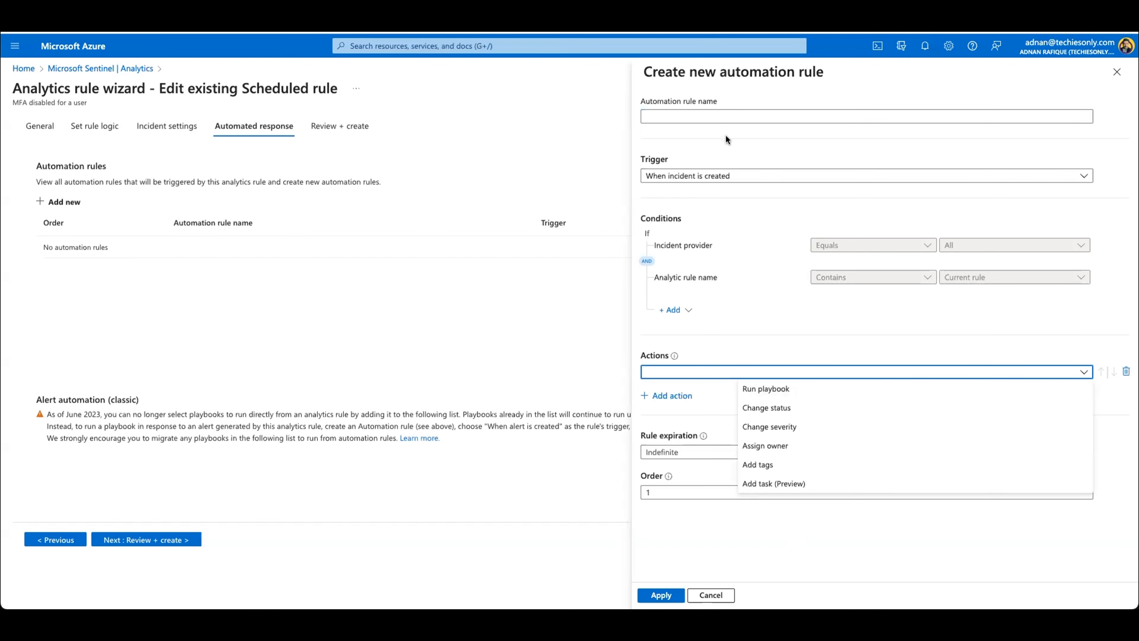
click(708, 182)
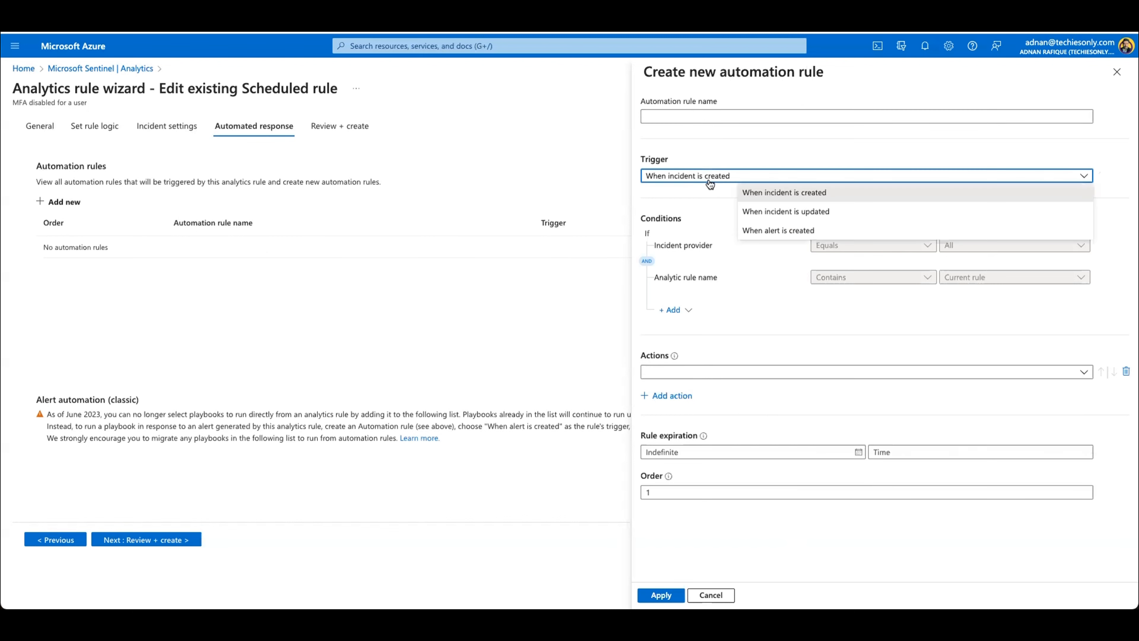
click(778, 153)
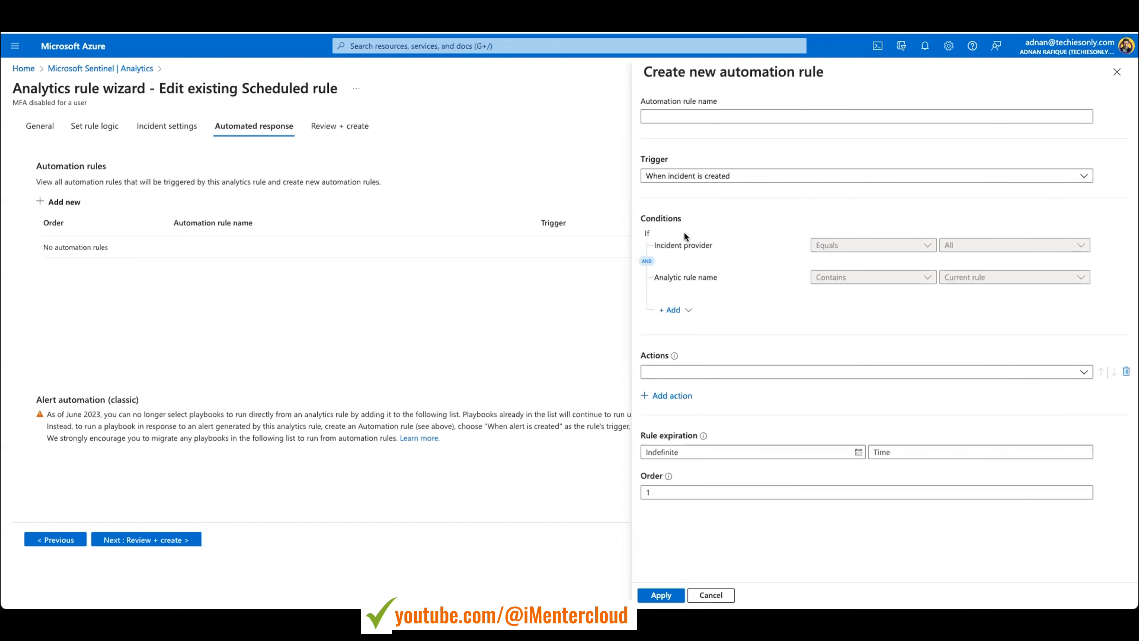
click(851, 248)
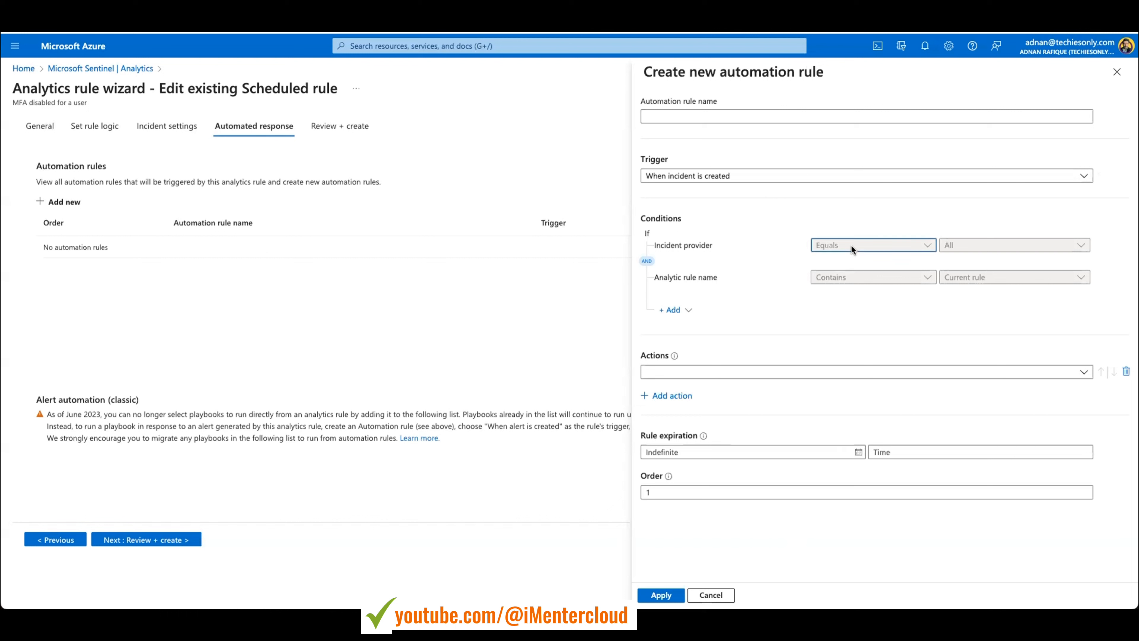
Step: Name the automation rule Test, try the trigger When incident is updated, and set it back to When incident is created
click(754, 116)
text(Test)
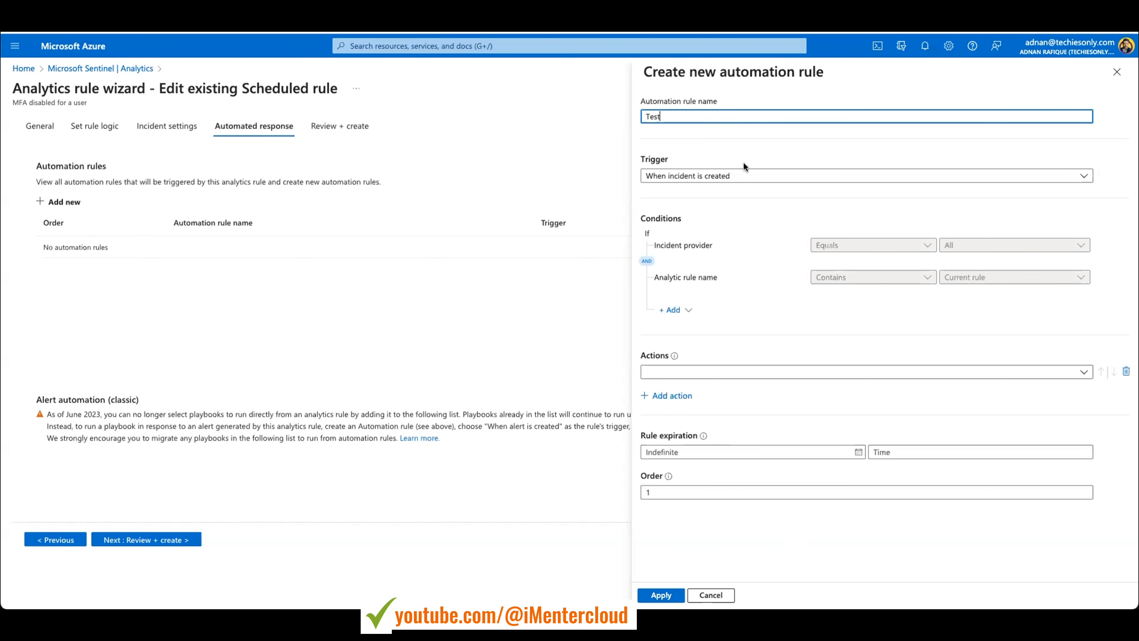
click(799, 177)
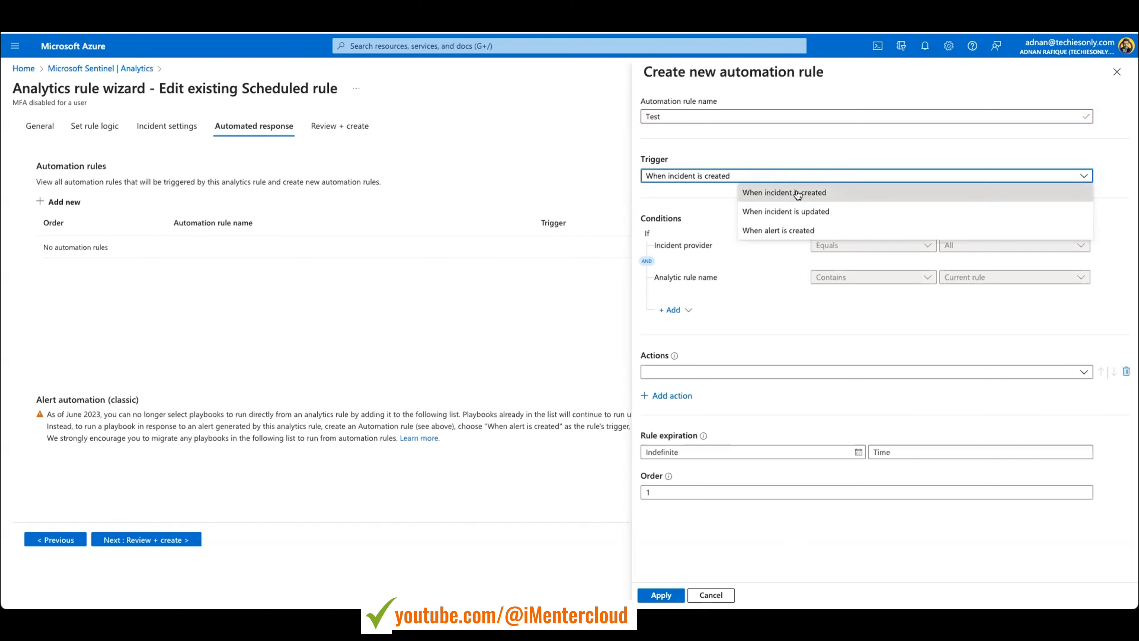
click(793, 192)
click(795, 179)
click(787, 208)
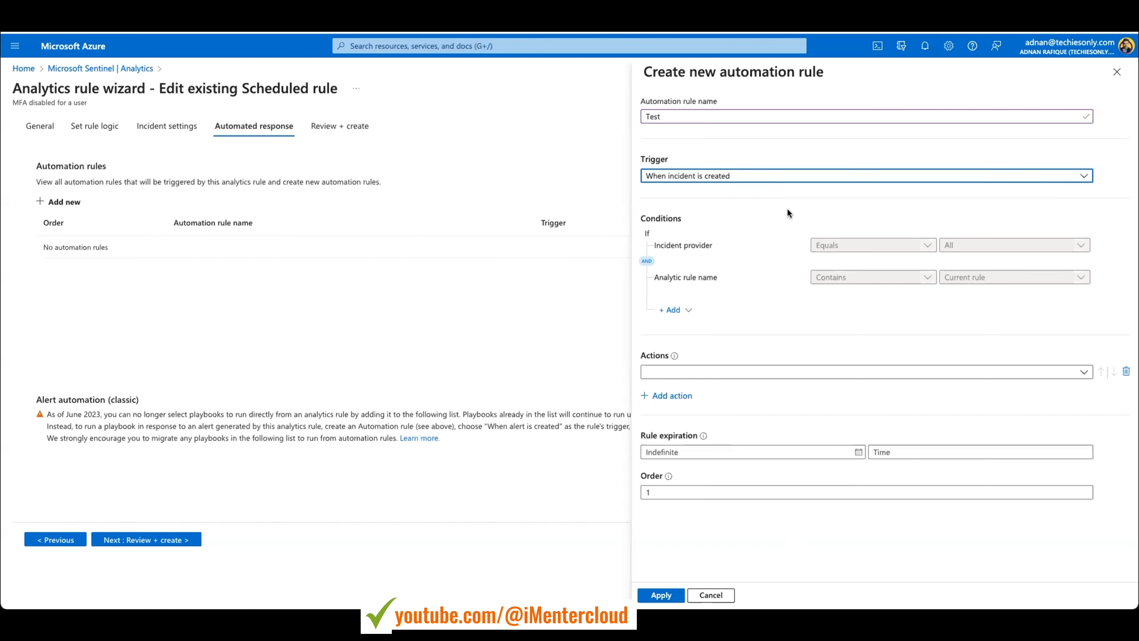
click(803, 174)
click(774, 192)
Step: Try adding an And condition to the automation rule, and delete the empty condition again
click(686, 312)
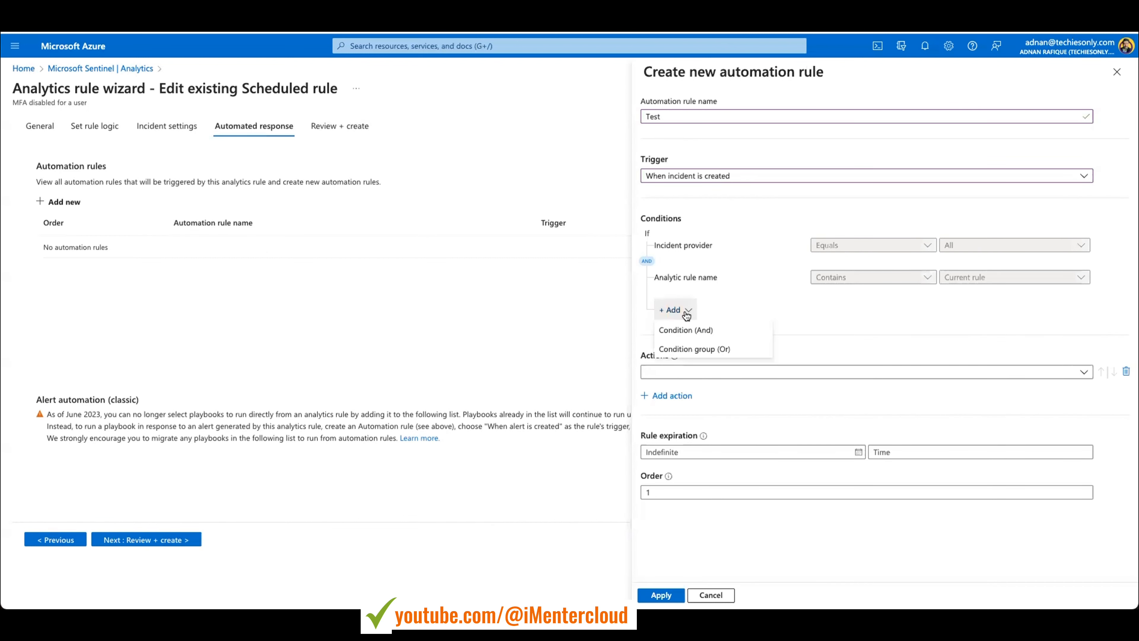
click(717, 331)
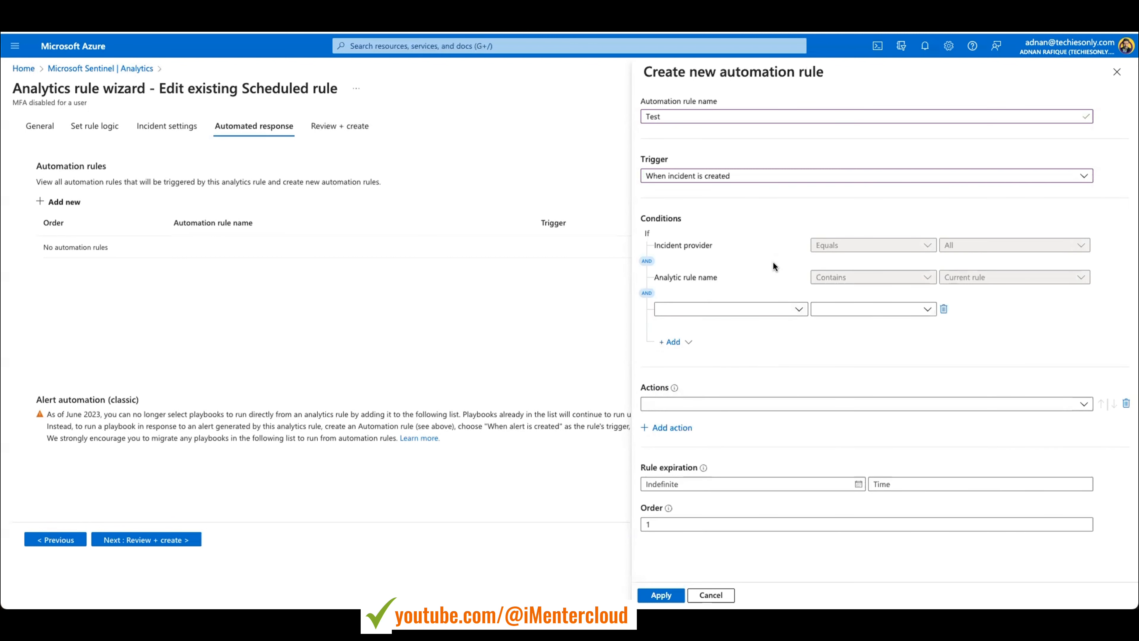
click(944, 309)
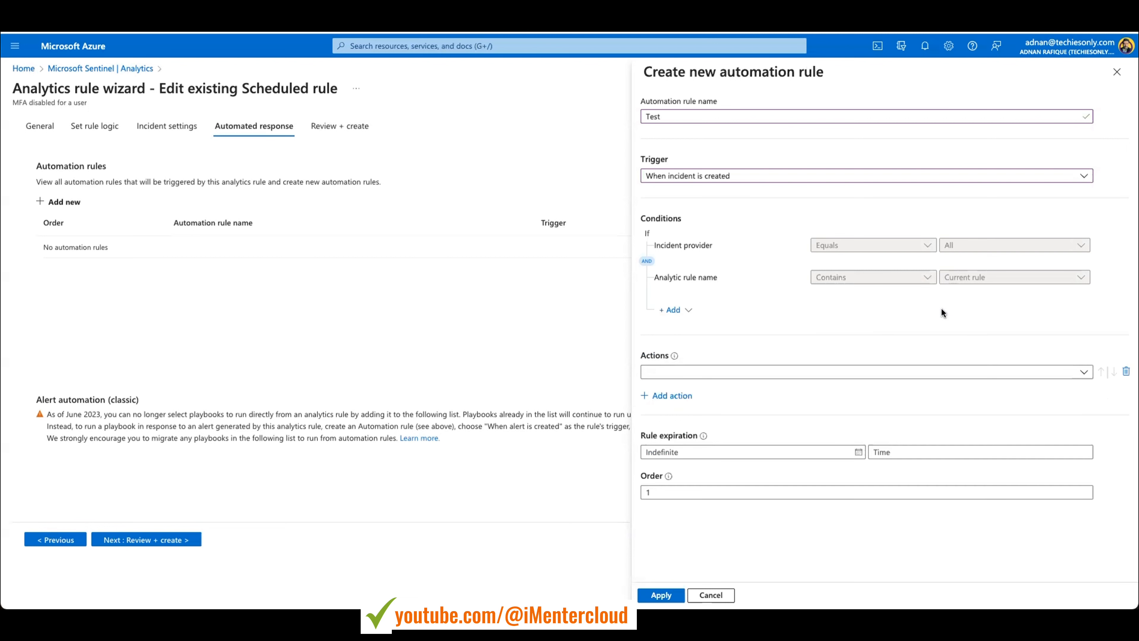
Step: Choose Assign owner as the automation rule's action, and assign the incident to yourself
click(766, 373)
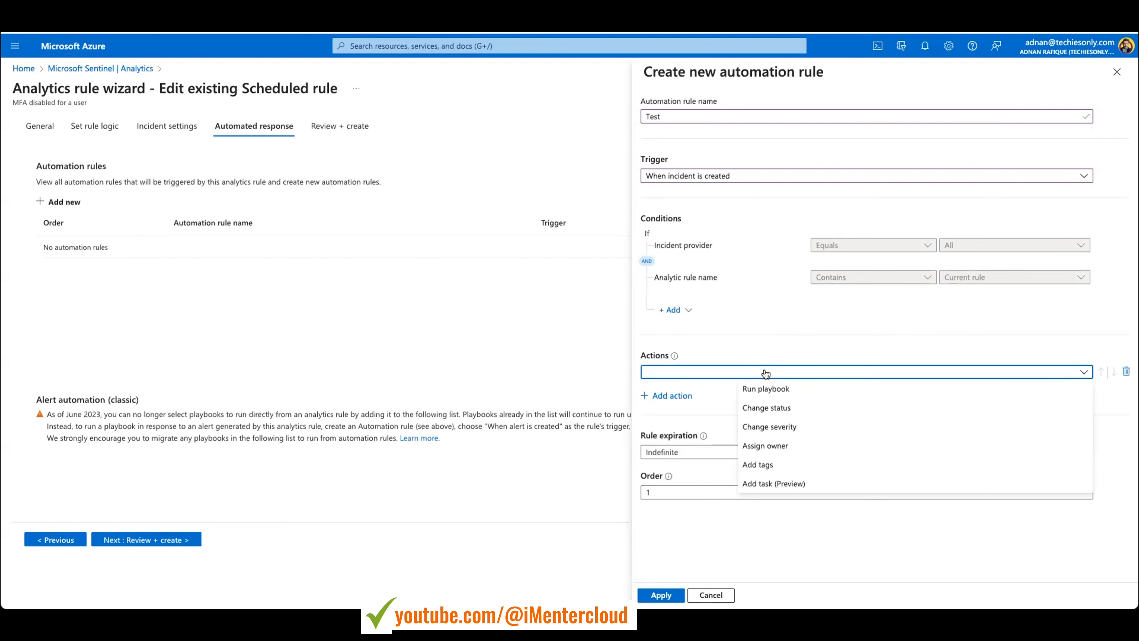
click(767, 445)
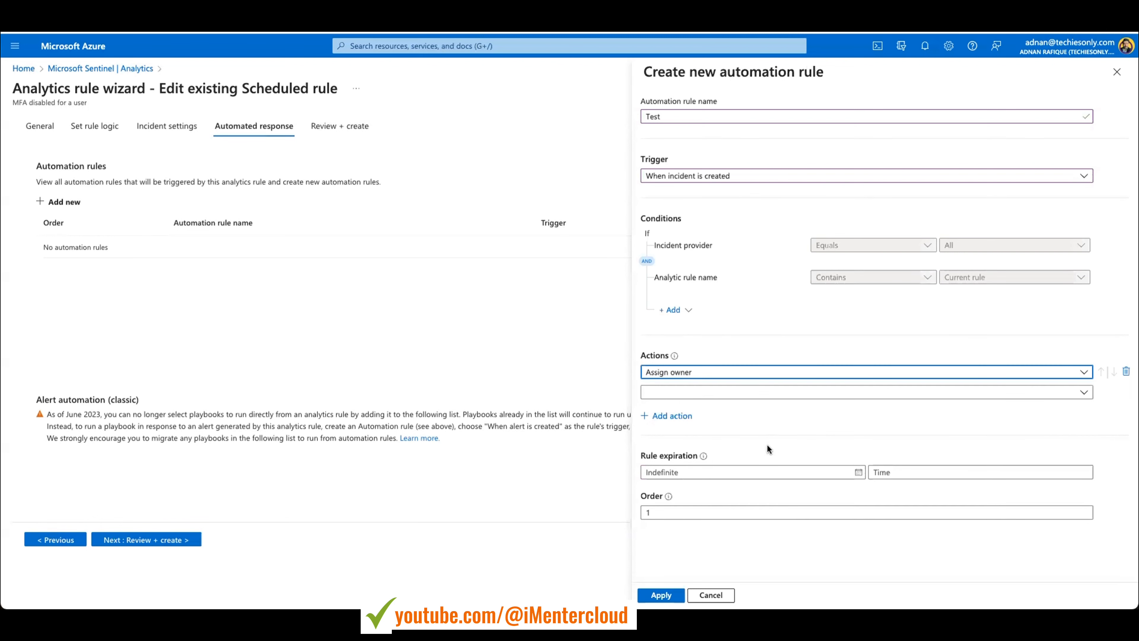
click(780, 392)
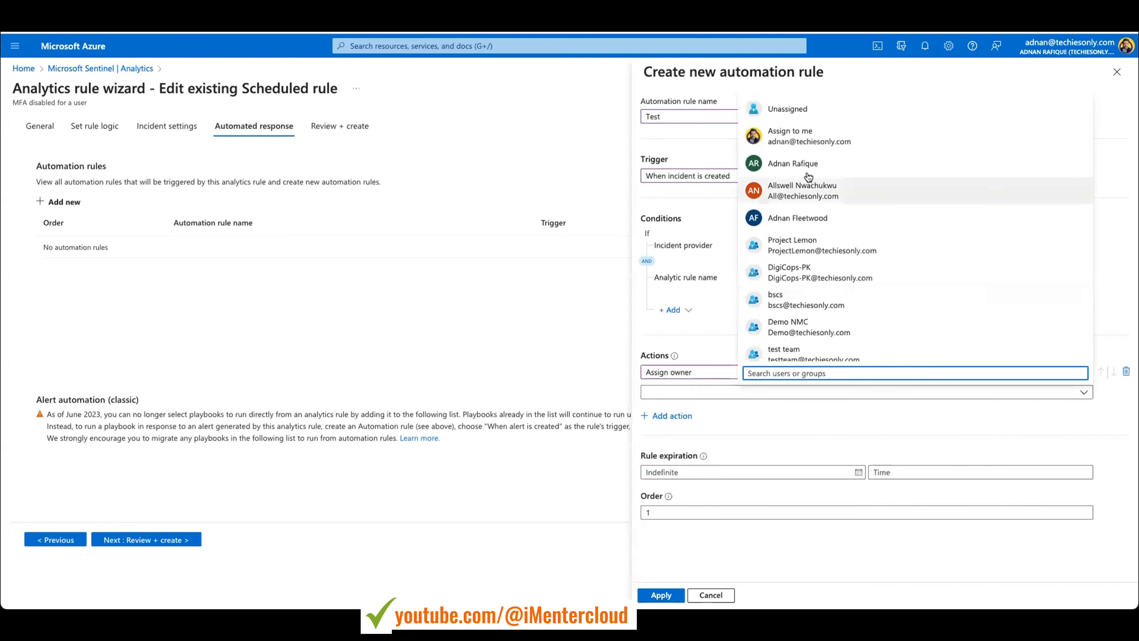
click(802, 148)
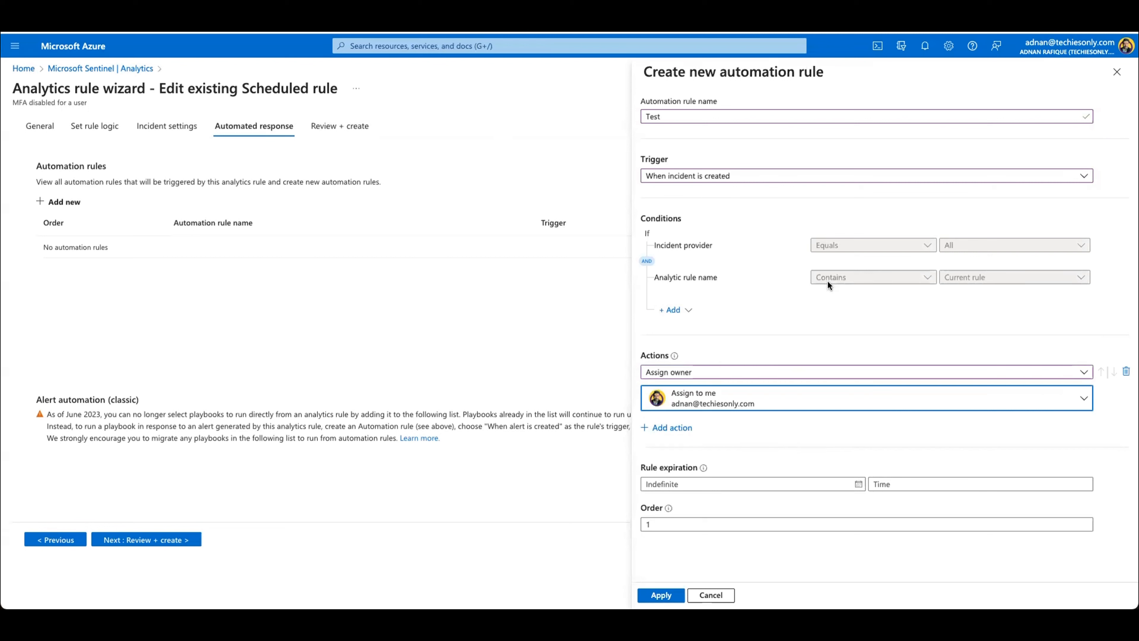
Step: Change the automation rule's trigger to When alert is created, and add a second Run playbook action
click(889, 247)
click(954, 246)
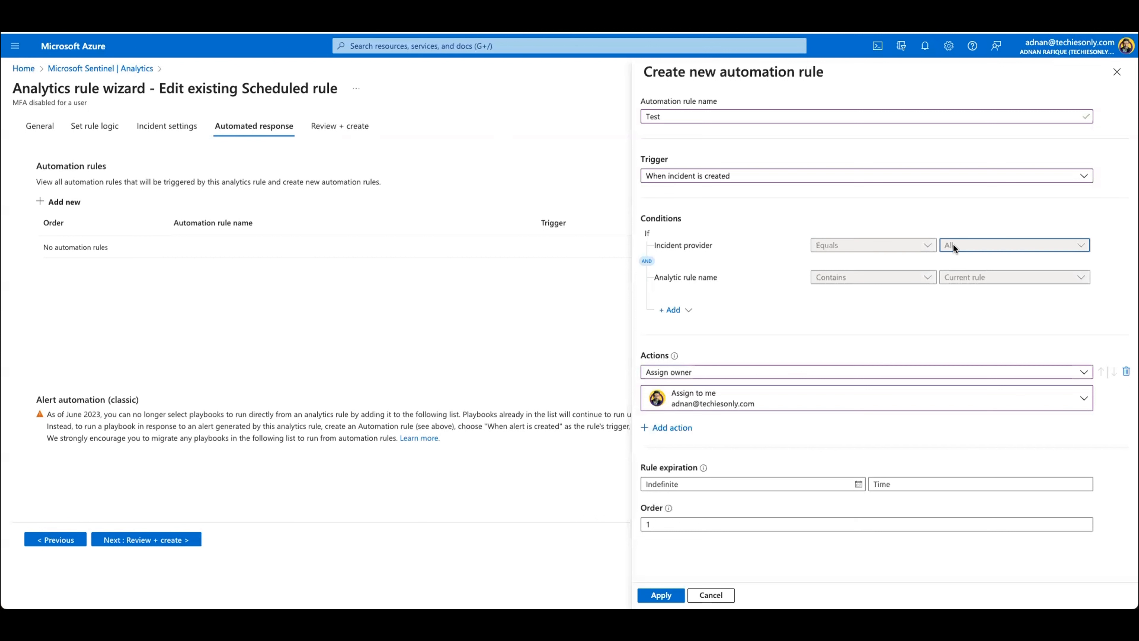
click(853, 174)
click(809, 227)
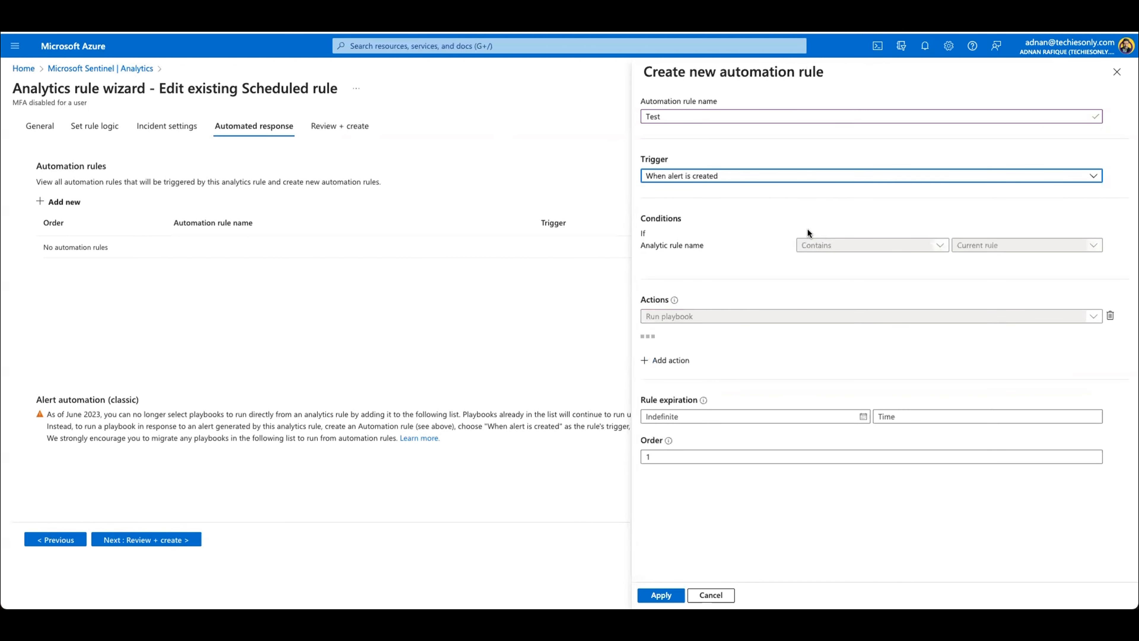
click(840, 245)
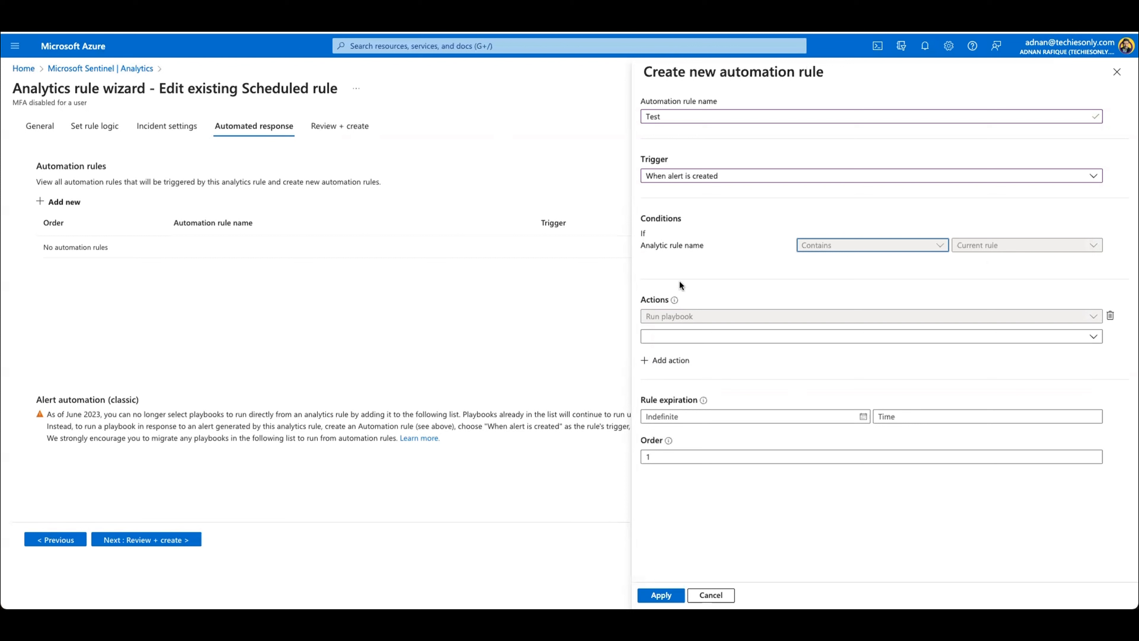
click(661, 362)
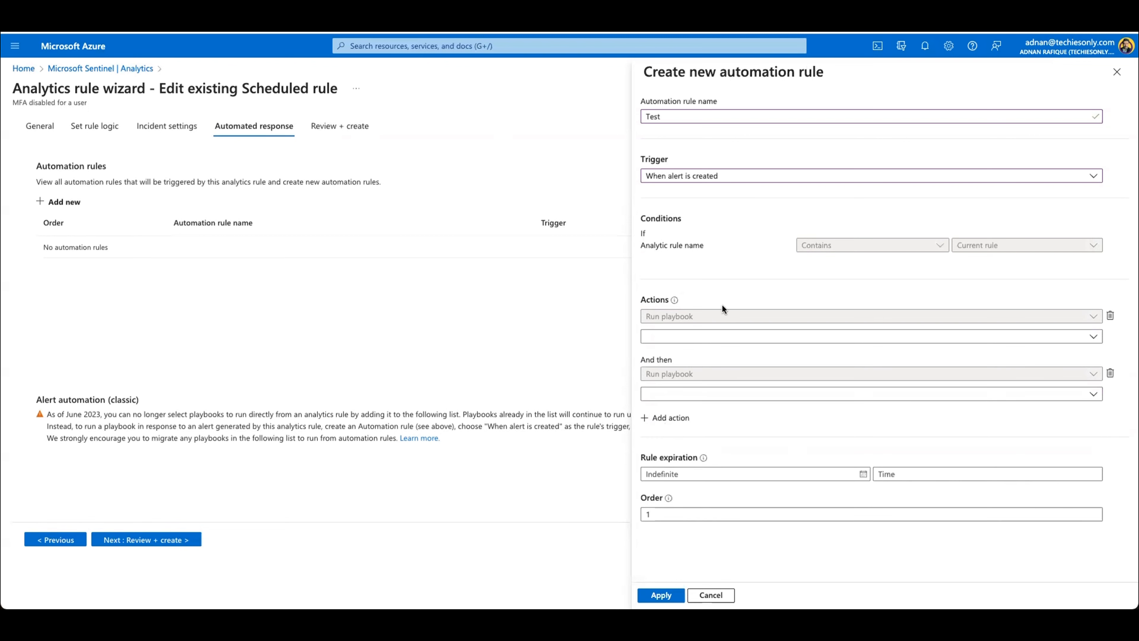
Step: Review the analytics rule's final summary, and highlight "prevent credential compromise" in its description
click(332, 128)
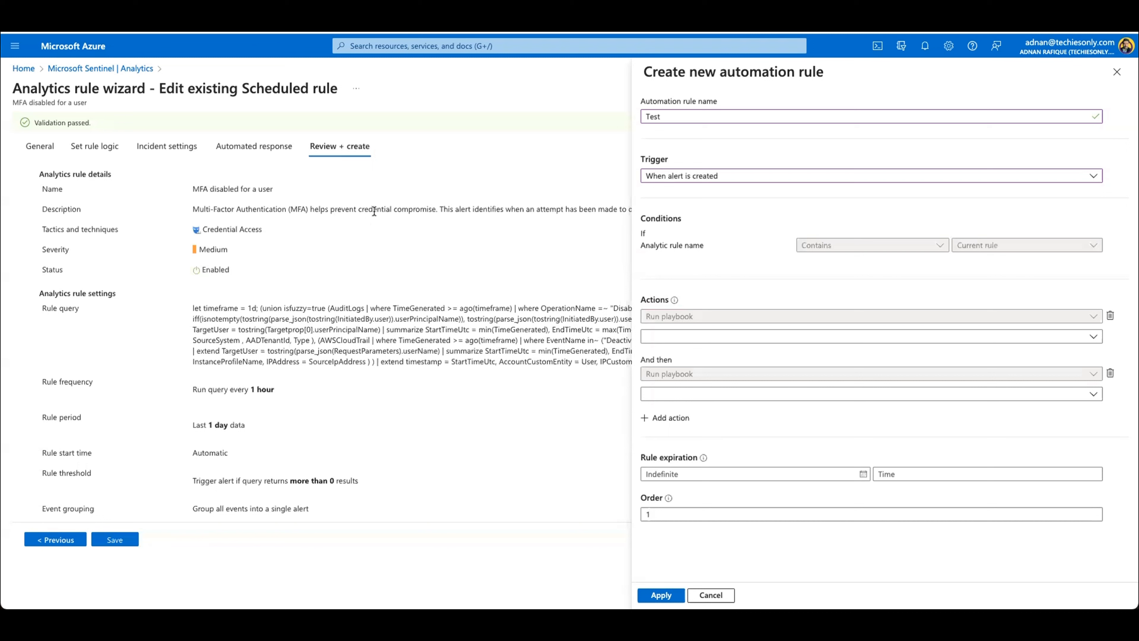
drag(330, 209, 433, 210)
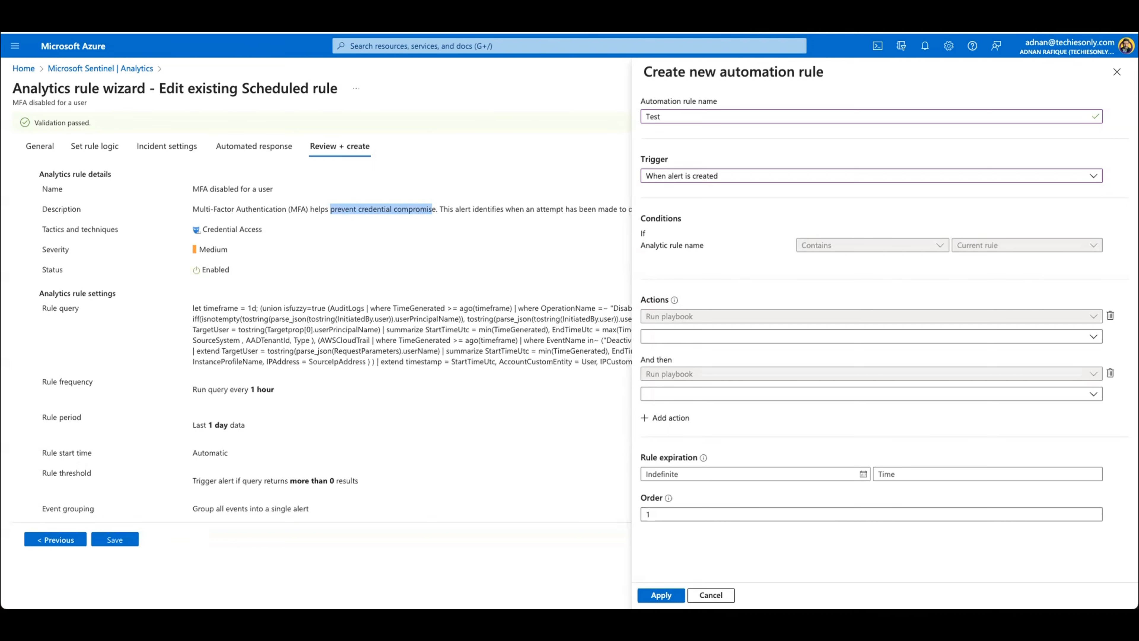
click(706, 590)
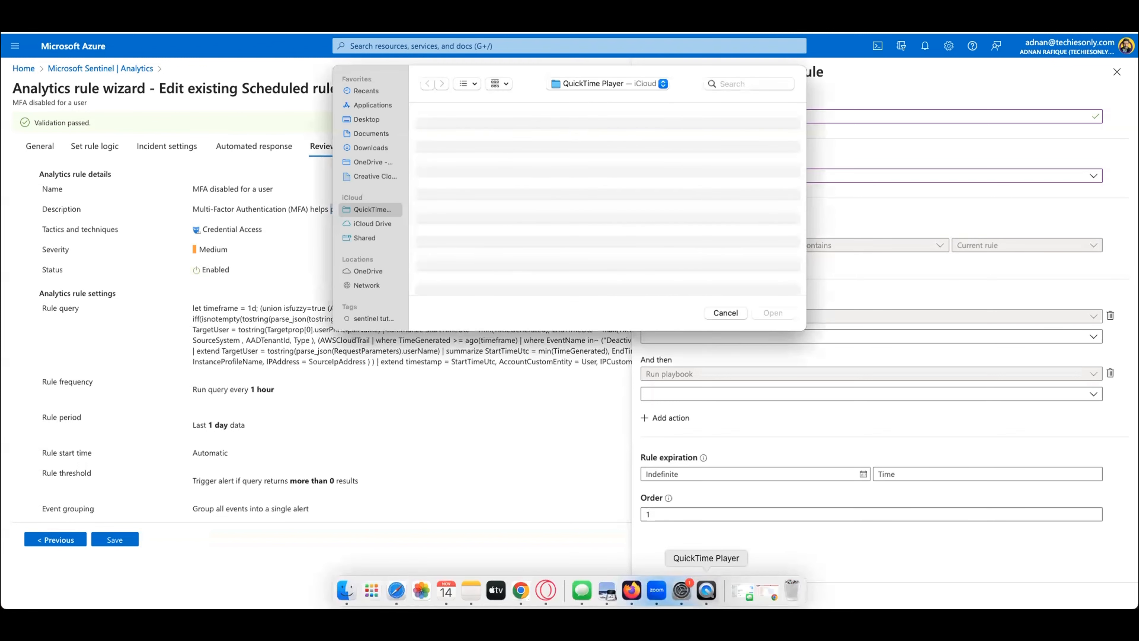
click(725, 310)
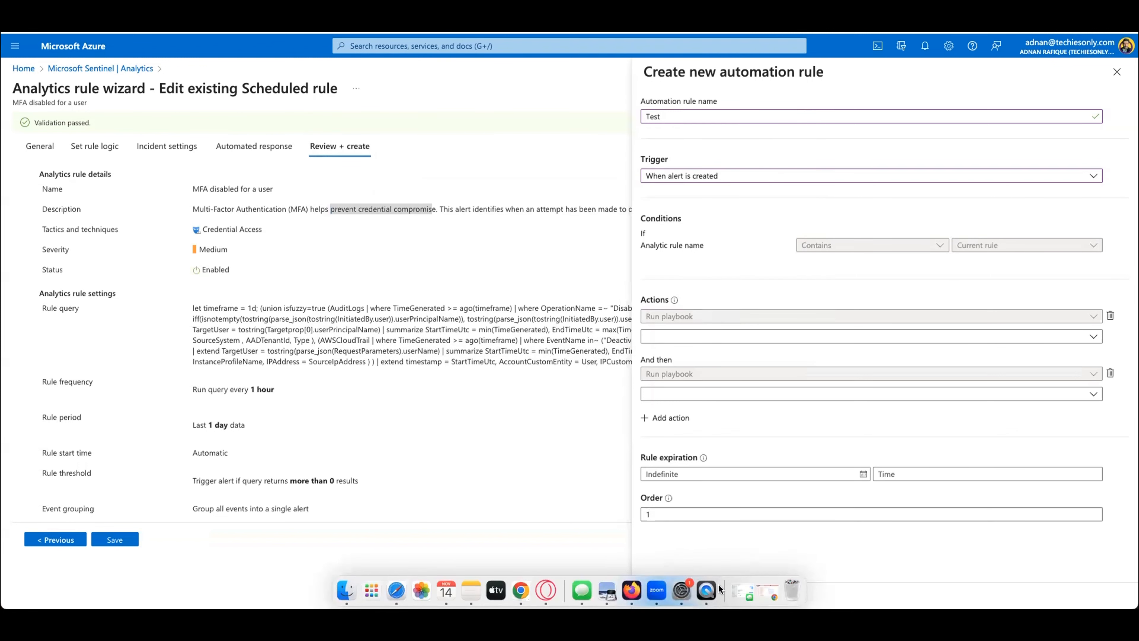
click(596, 514)
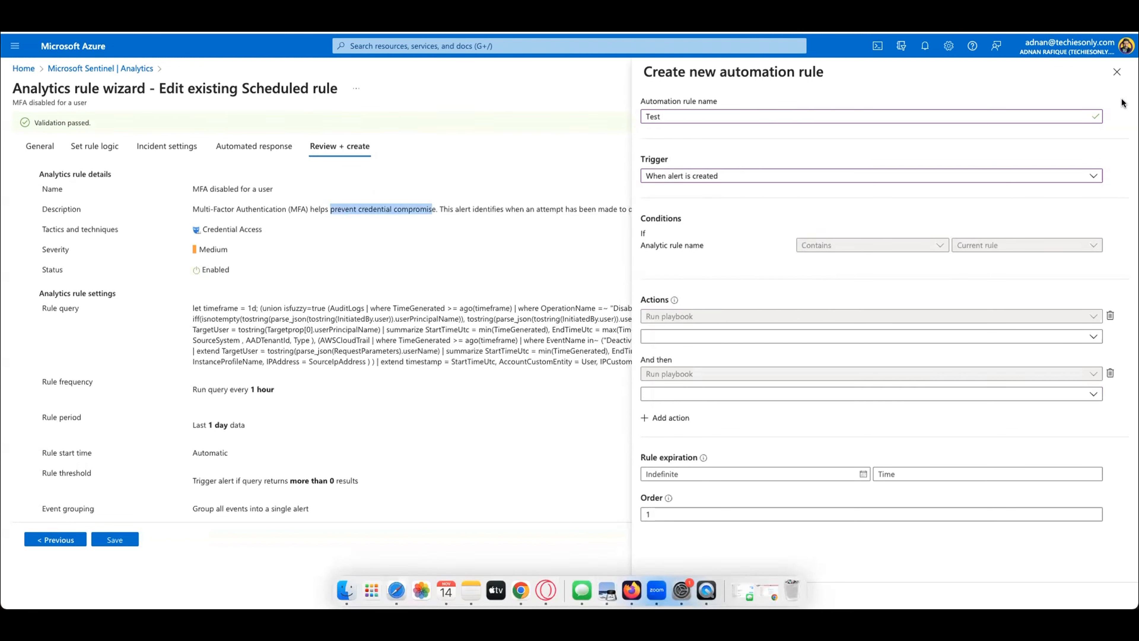
Step: Discard the new automation rule and return to the Sentinel Analytics rule list without saving the rule edits
click(1117, 72)
click(672, 90)
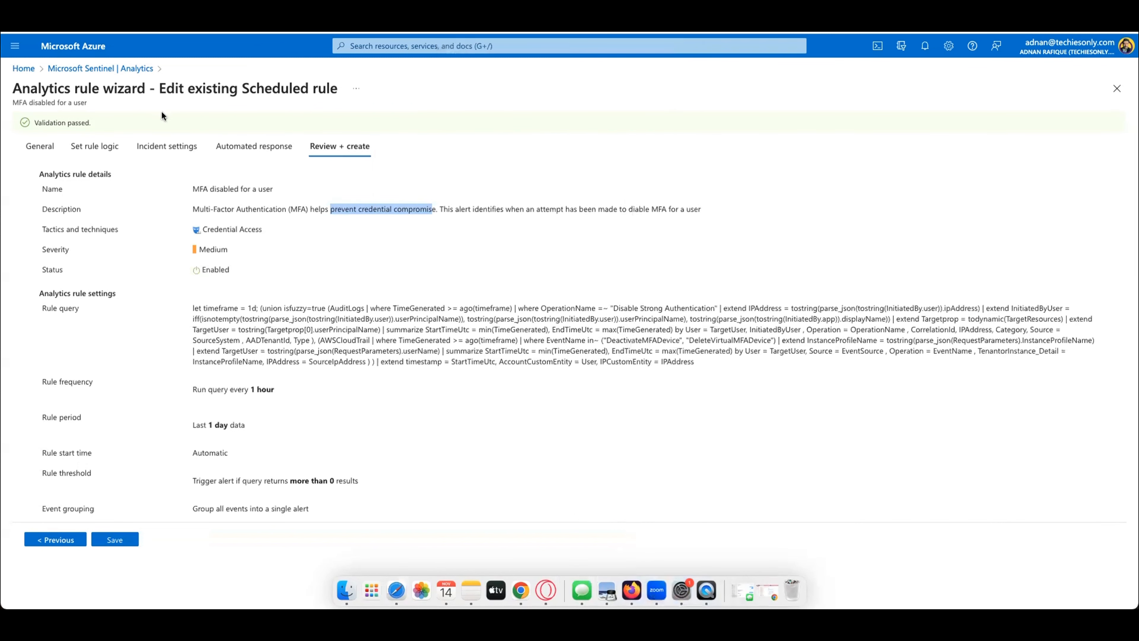
click(143, 74)
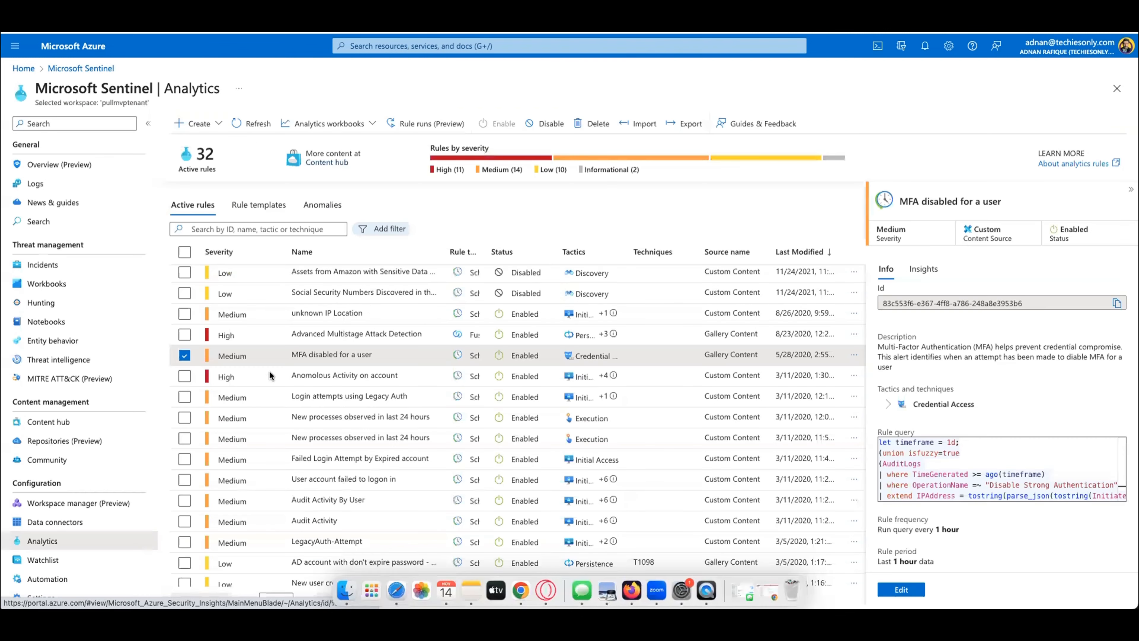